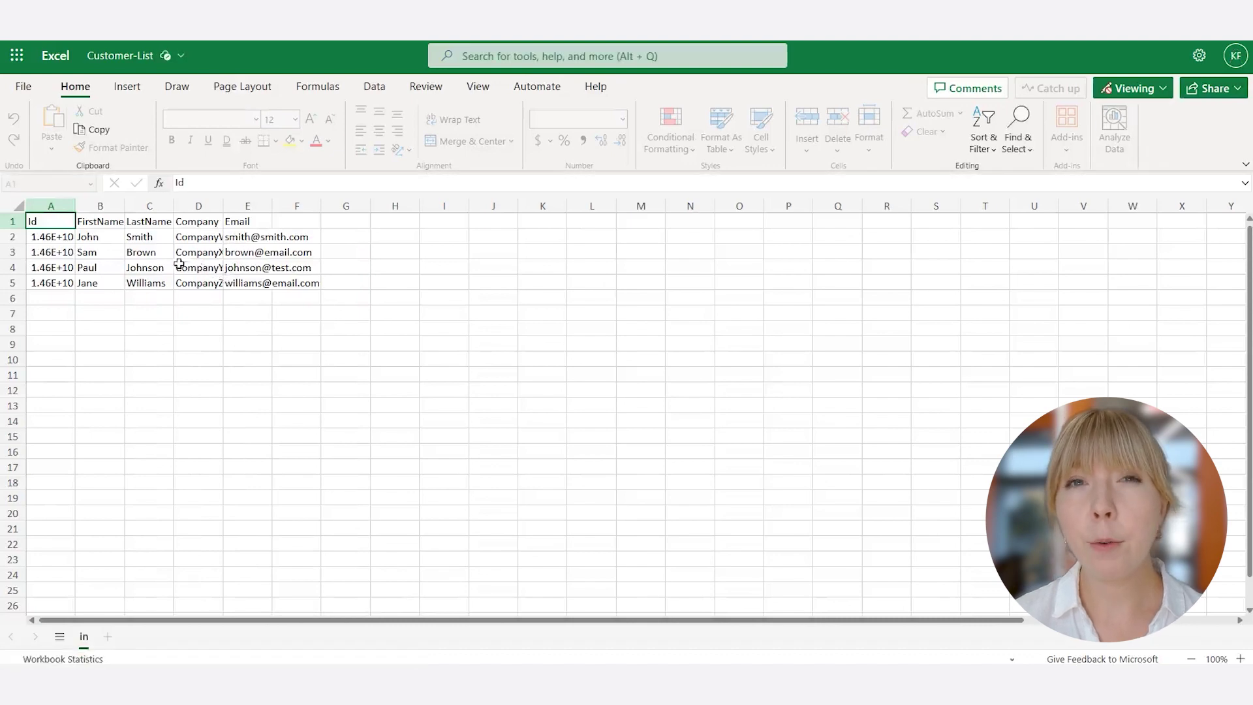
Step: Select columns A–E in Customer-List and AutoFit their widths to the content
drag(53, 204, 233, 202)
double_click(224, 202)
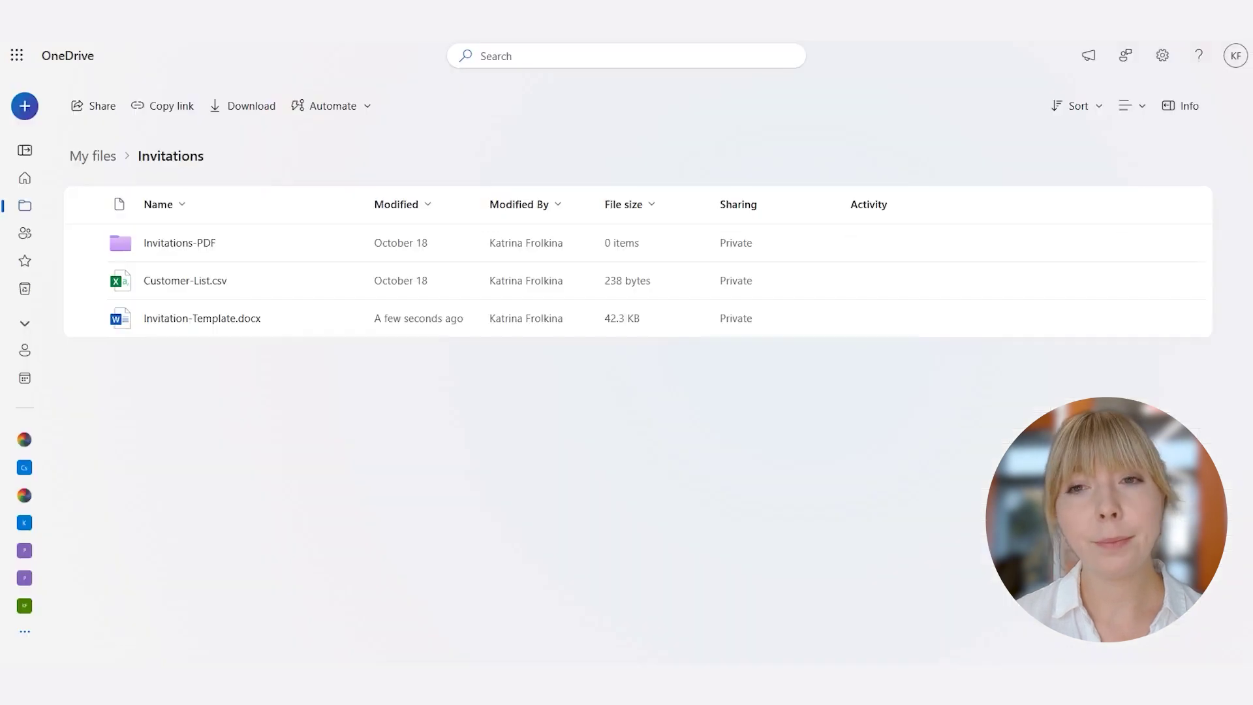
Step: Open Invitation-Template.docx from the OneDrive Invitations folder
click(254, 320)
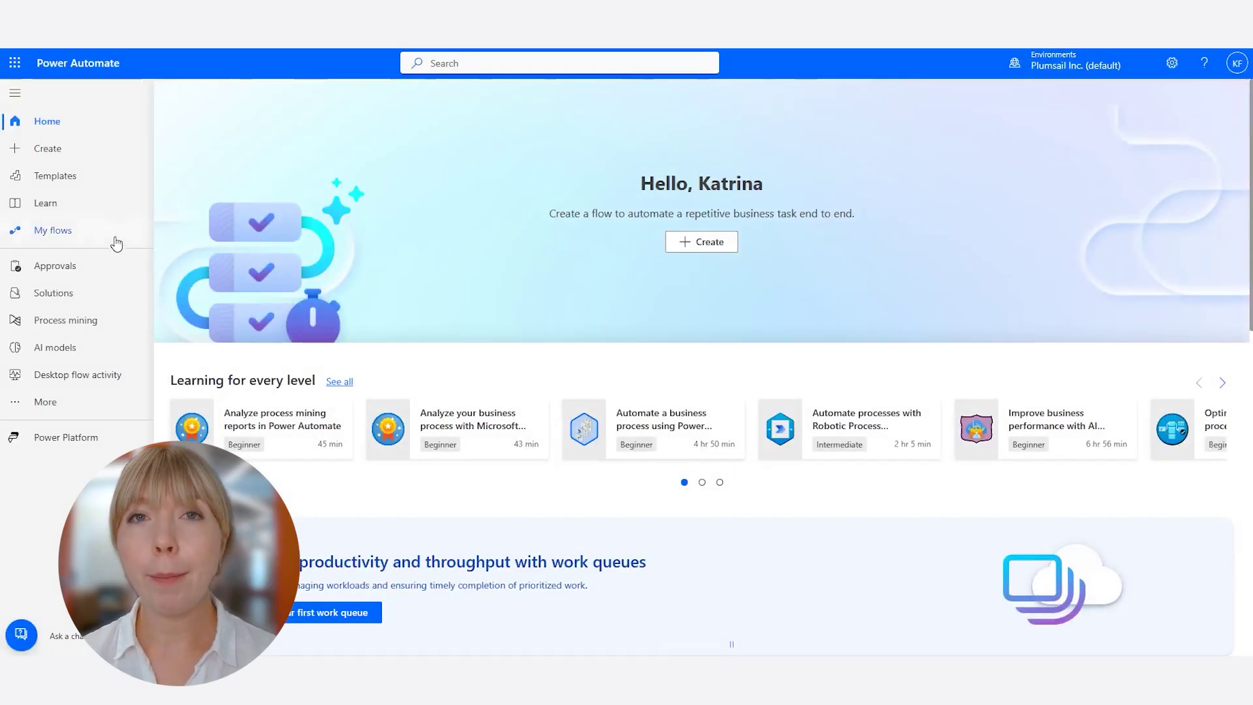
Step: Create instant cloud flow 'Generating Invitations (PDF)' with a manual trigger and add a new step
click(115, 239)
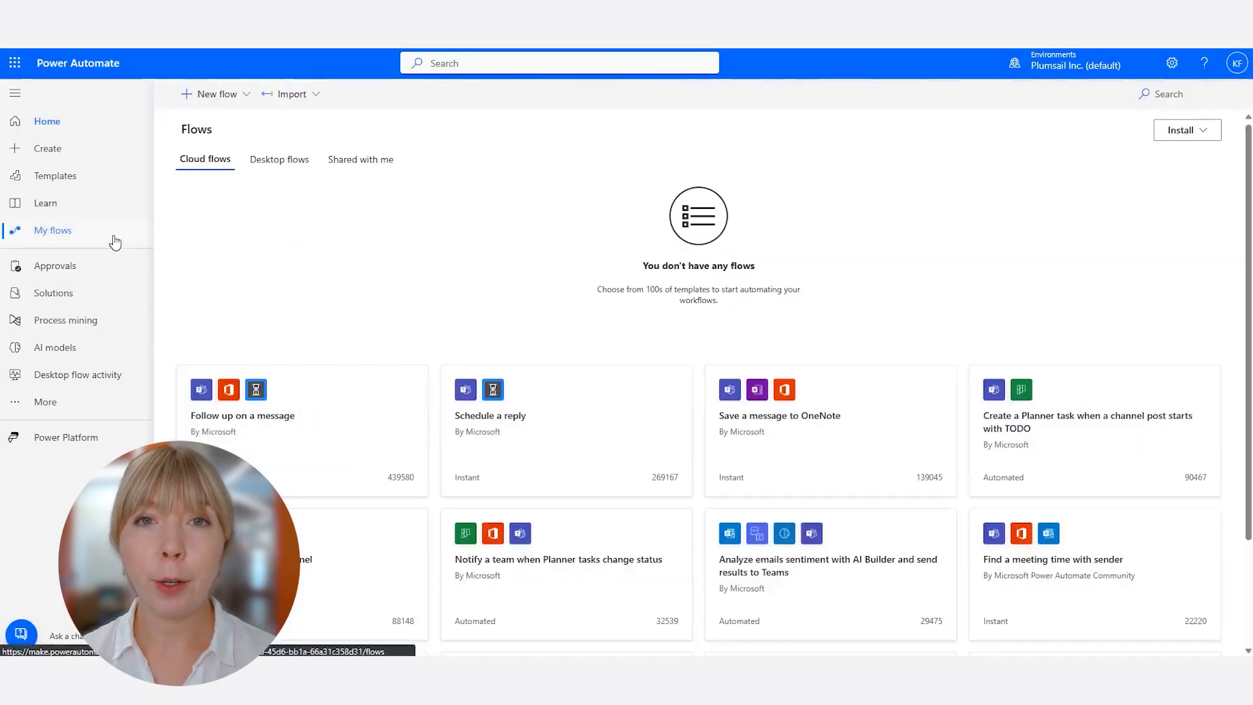
click(218, 91)
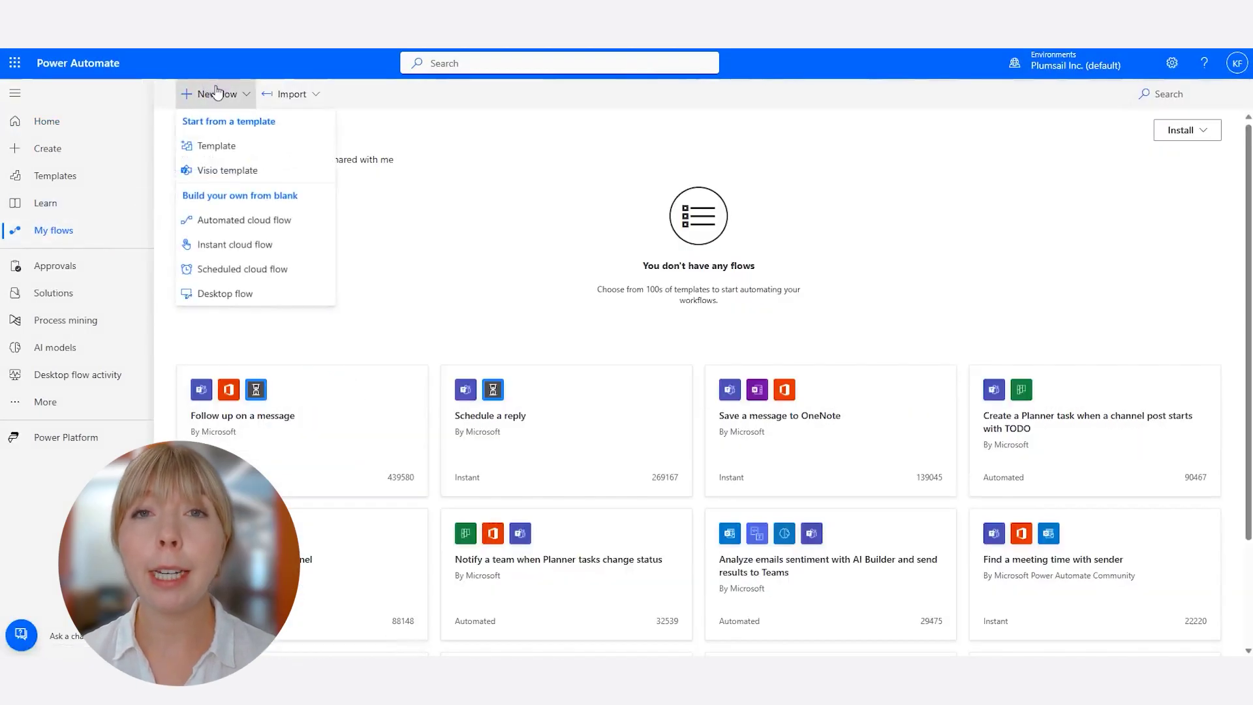
click(244, 250)
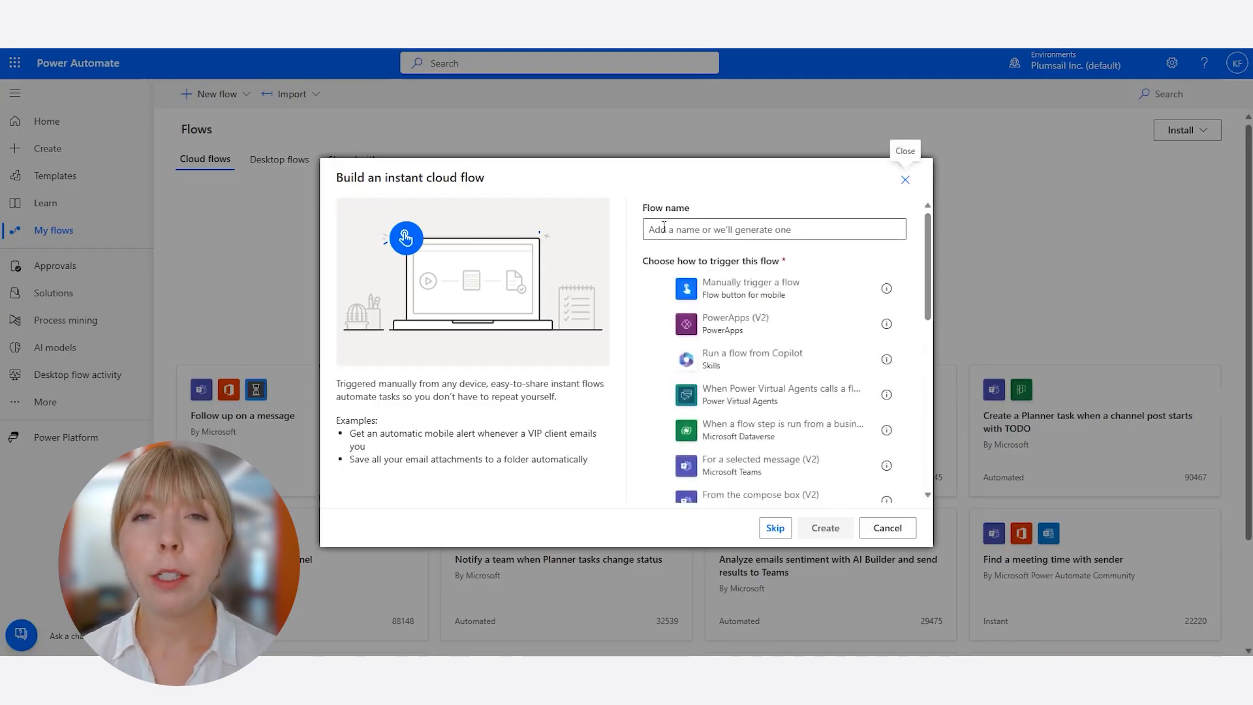
click(664, 226)
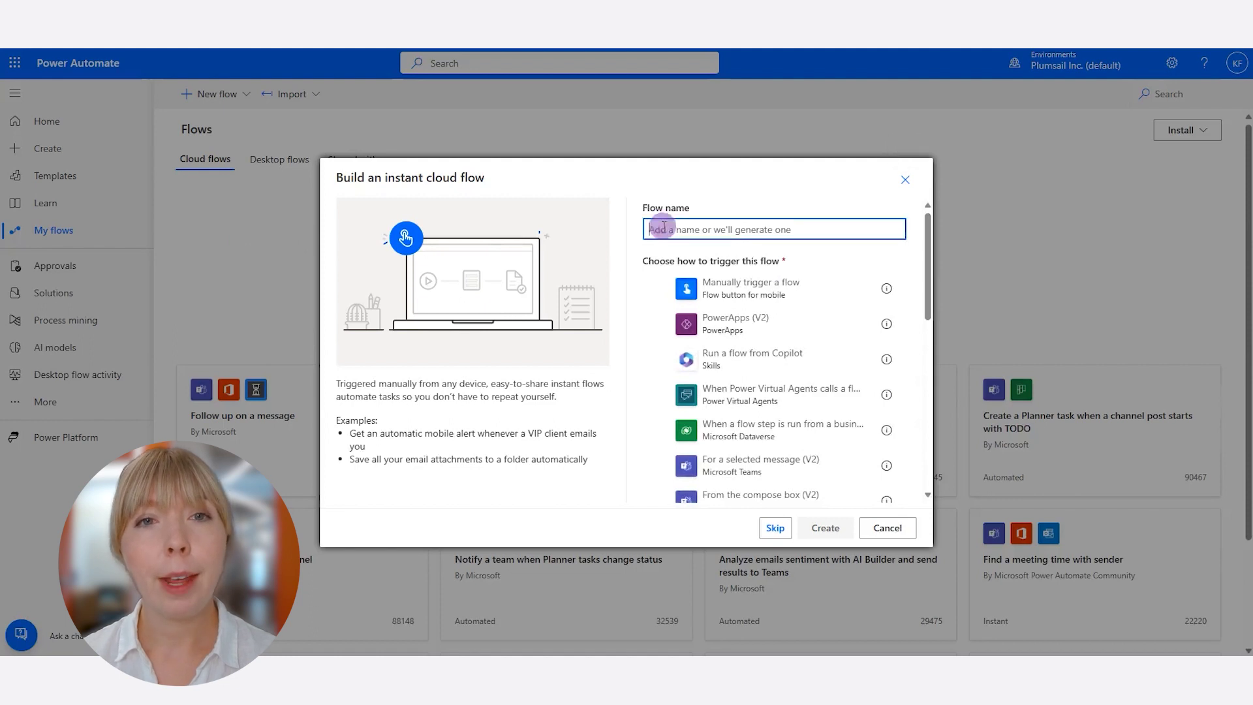
text(Generating I)
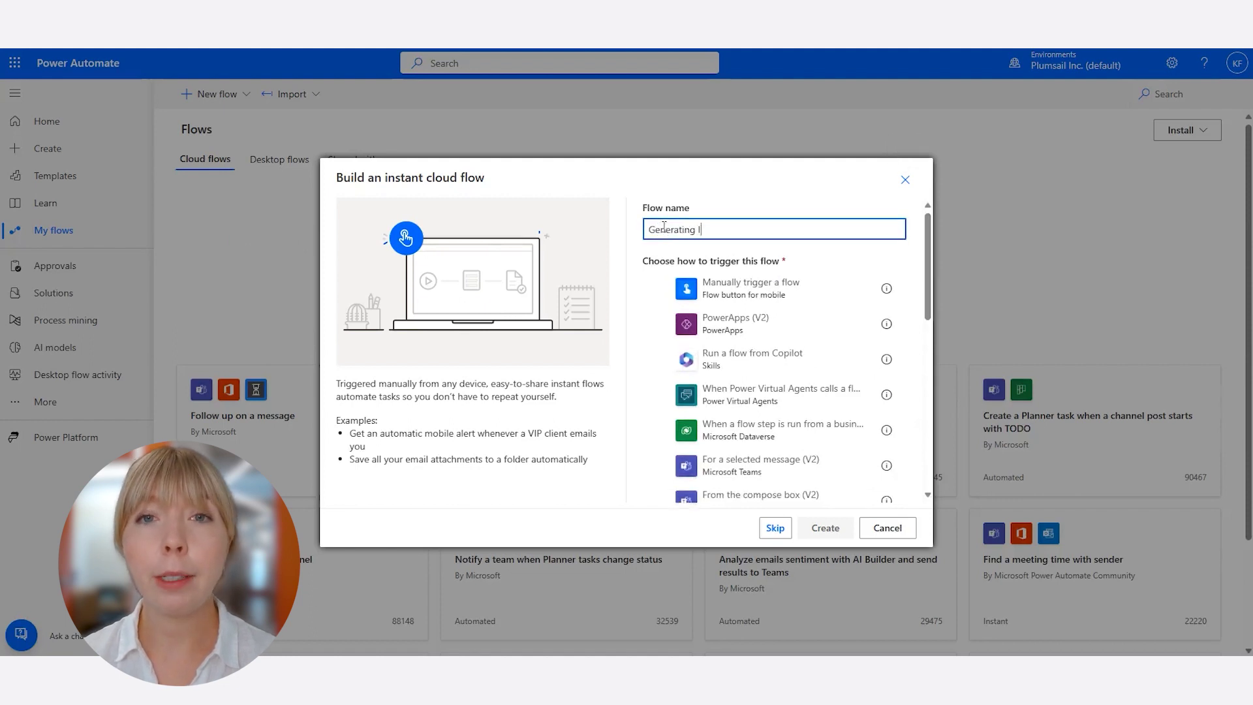
text(nvitations (PDF)
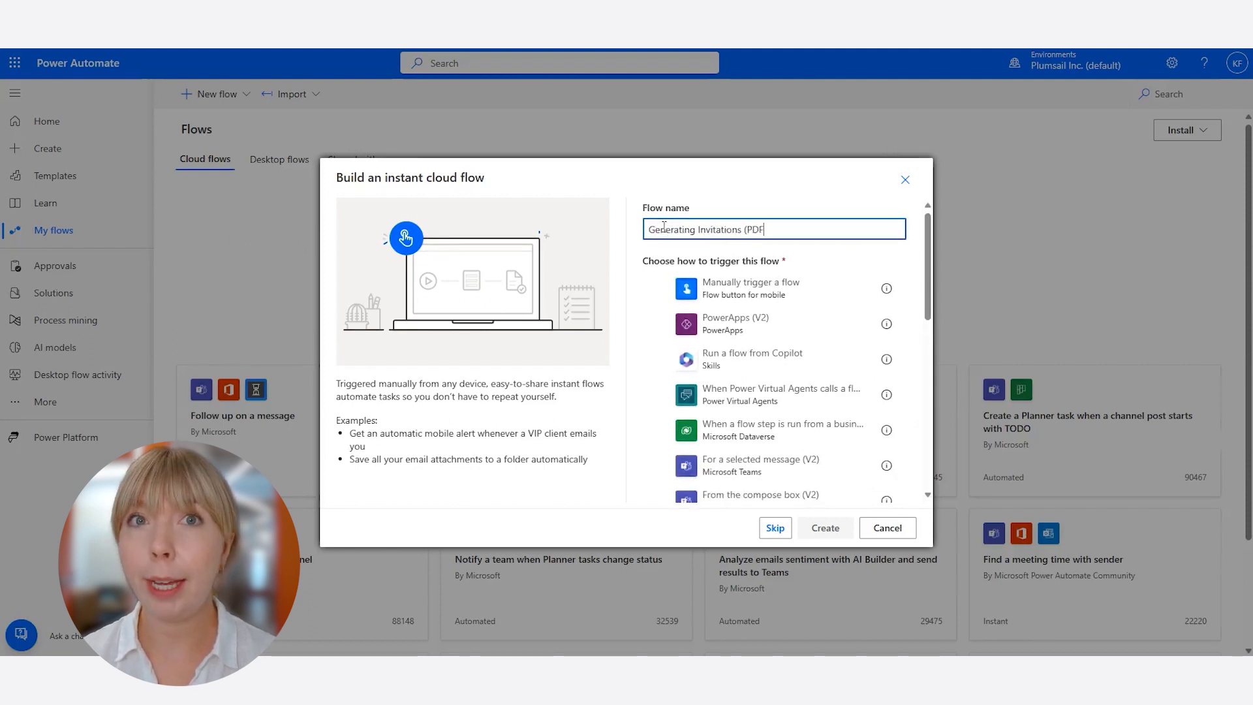
click(750, 287)
click(825, 527)
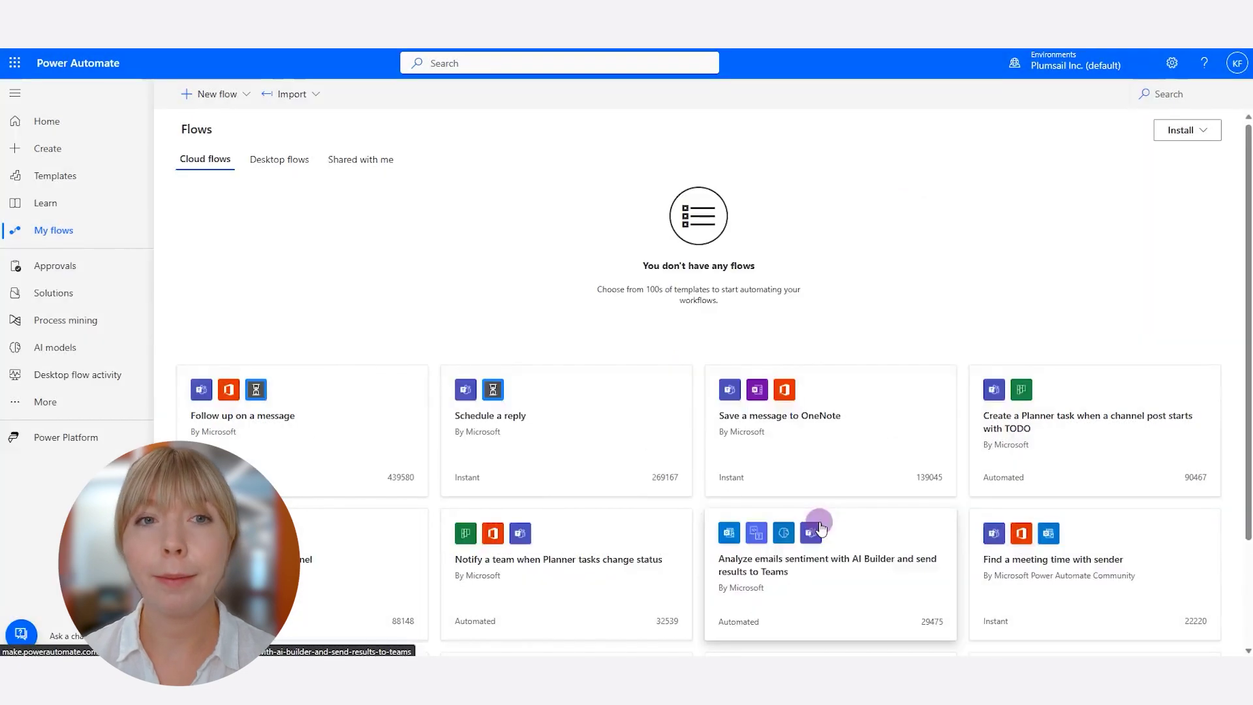
click(631, 196)
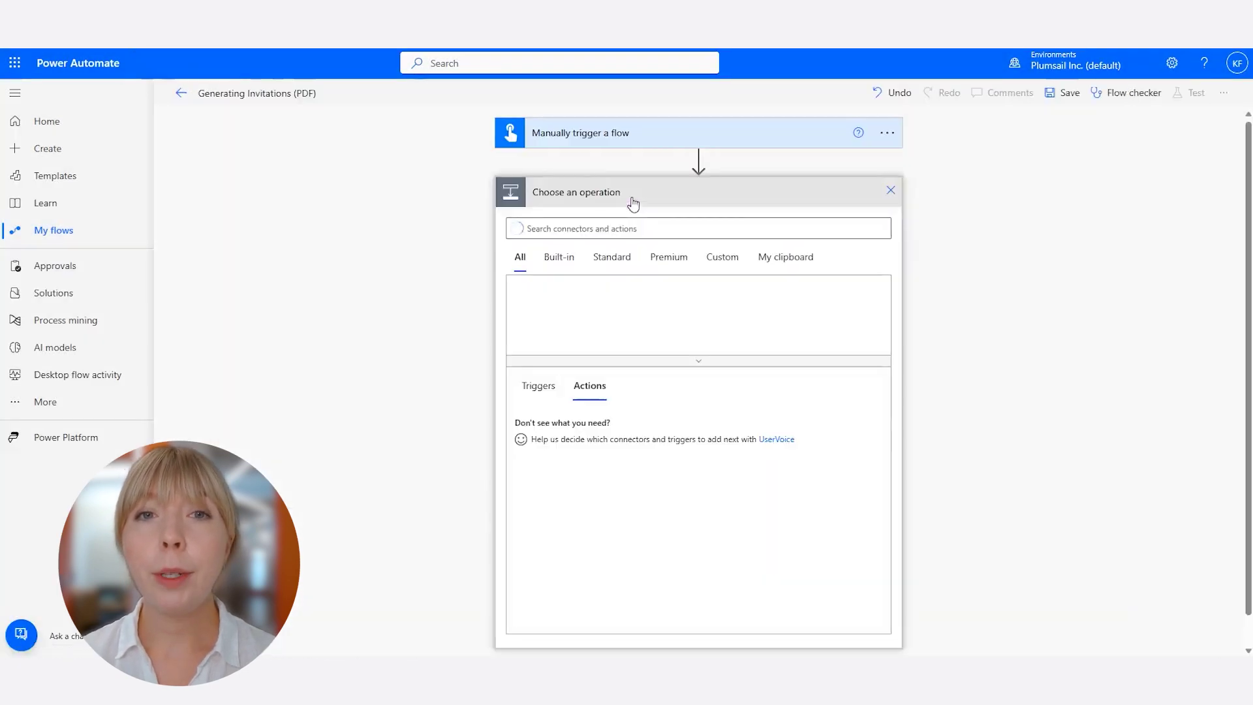
Step: Add a OneDrive for Business Get file content action reading /Invitations/Customer-List.csv
text(on)
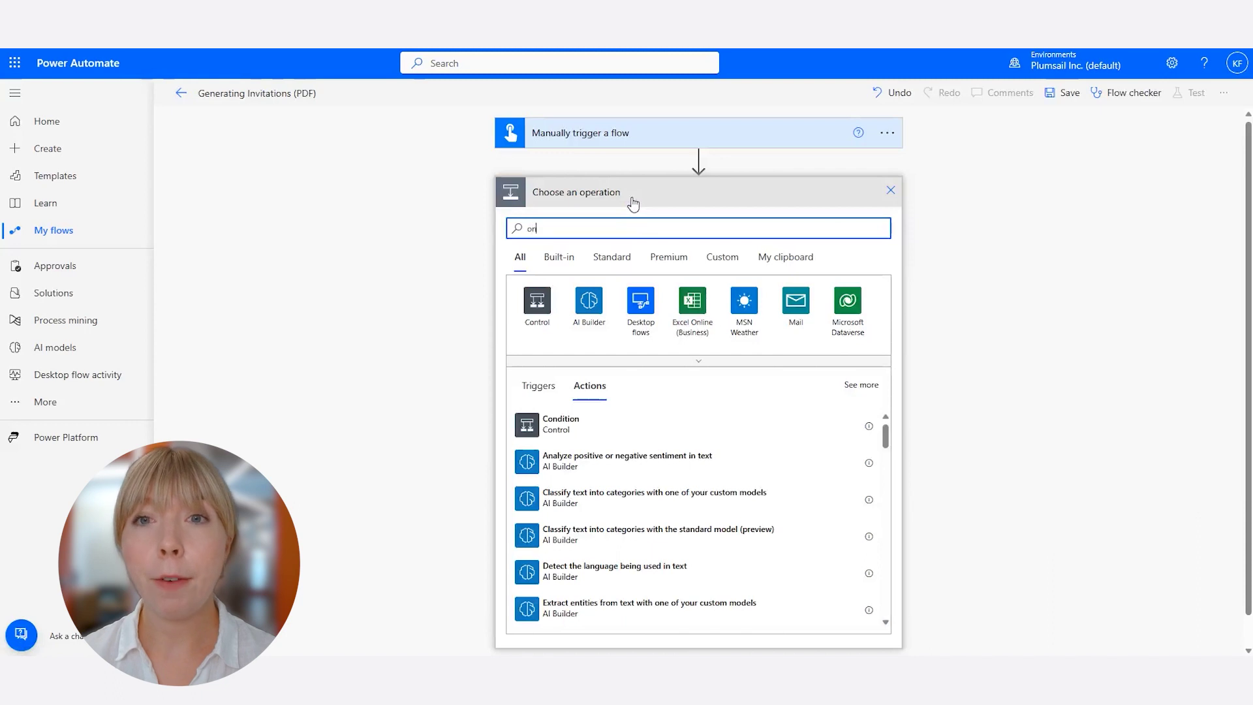
text(edrive)
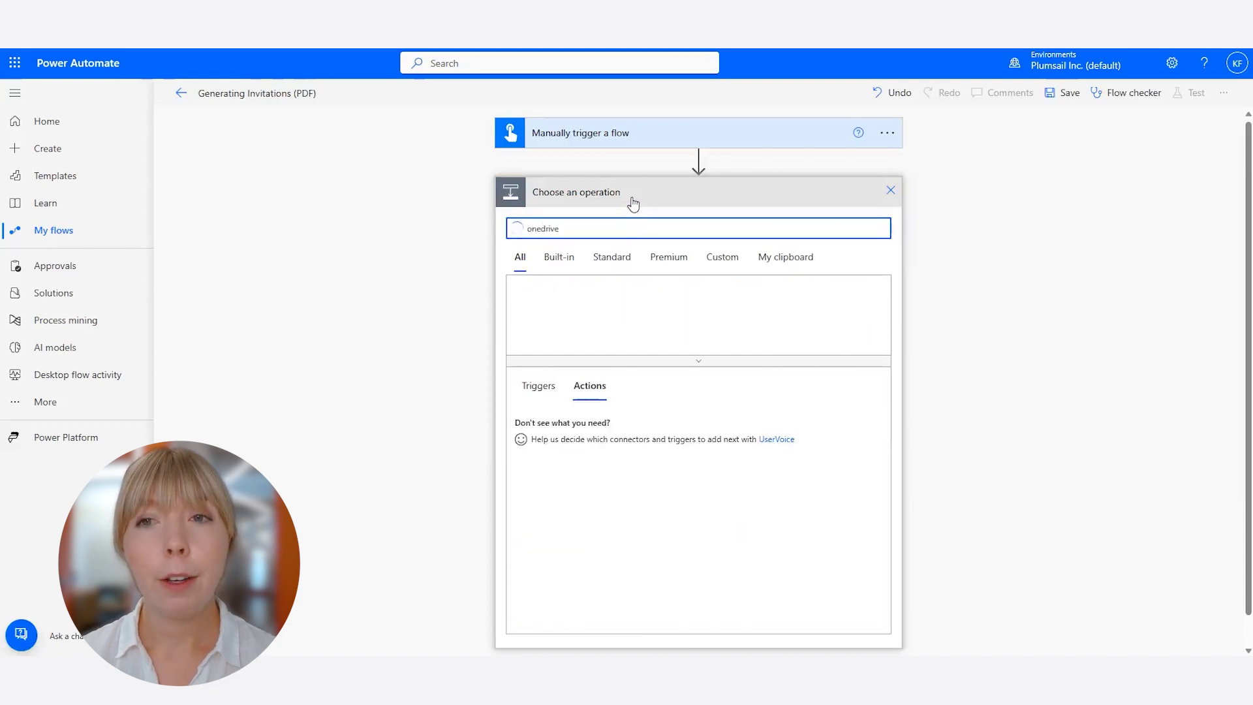
click(542, 315)
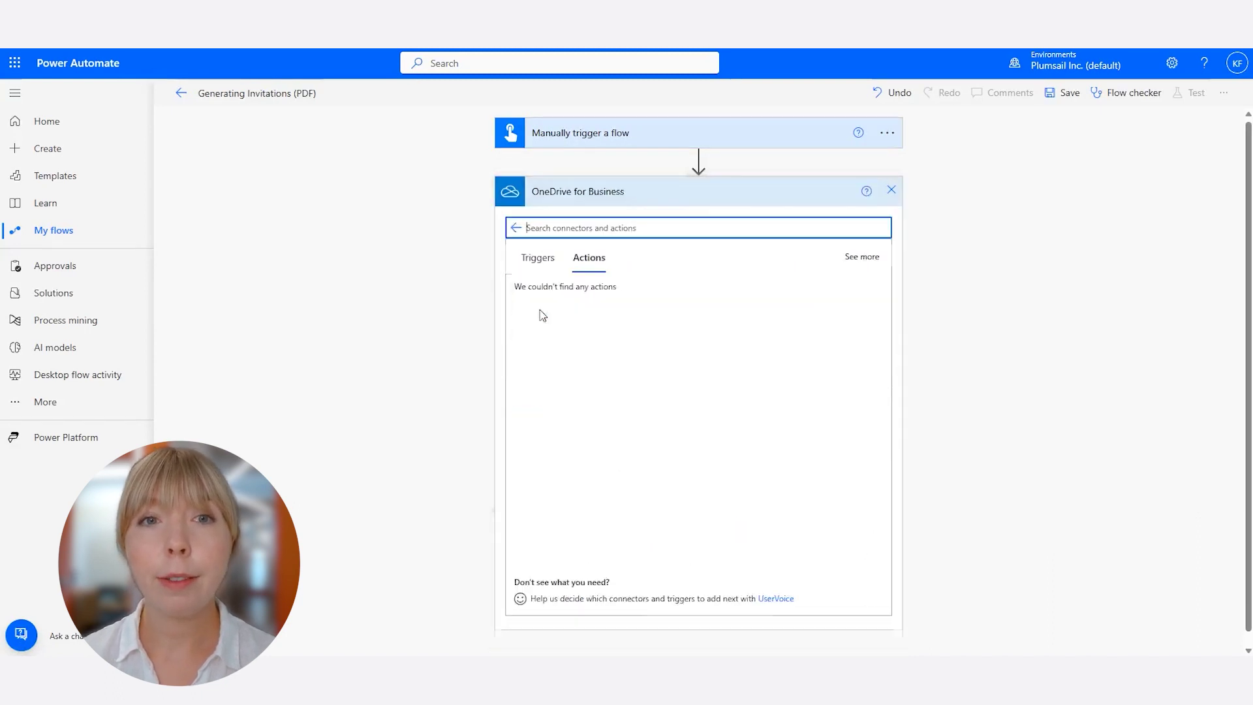
text(get file)
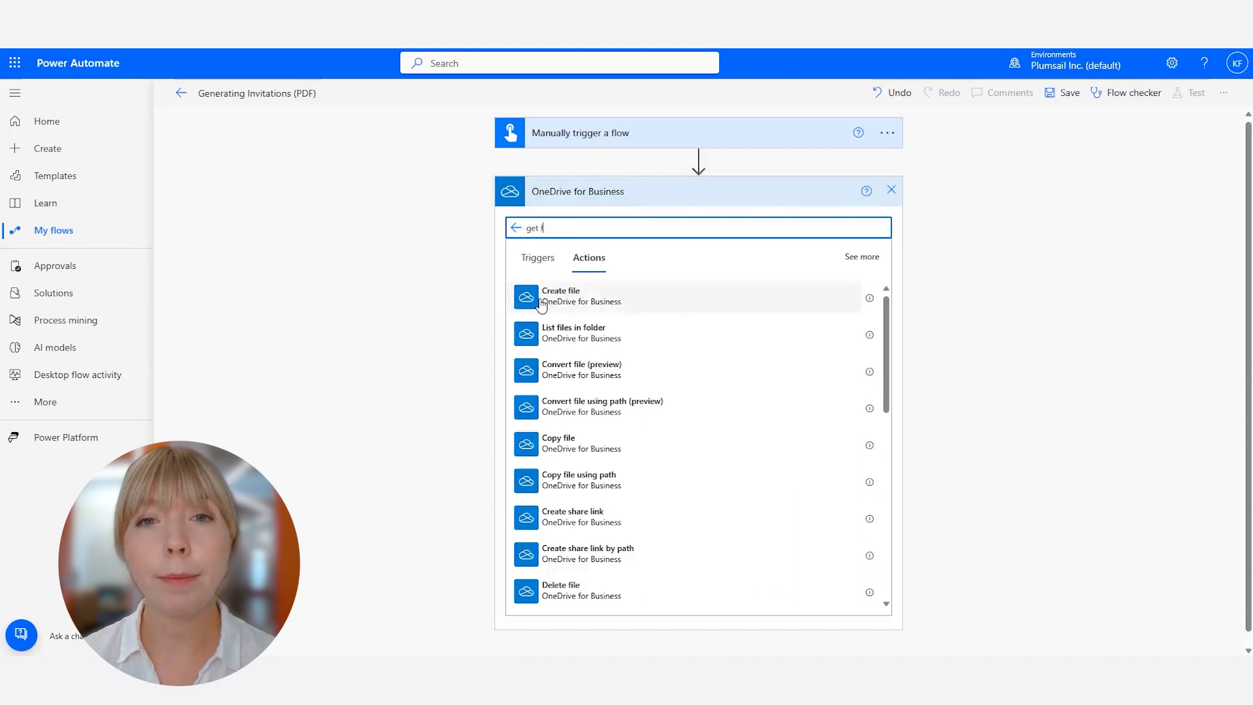
click(643, 335)
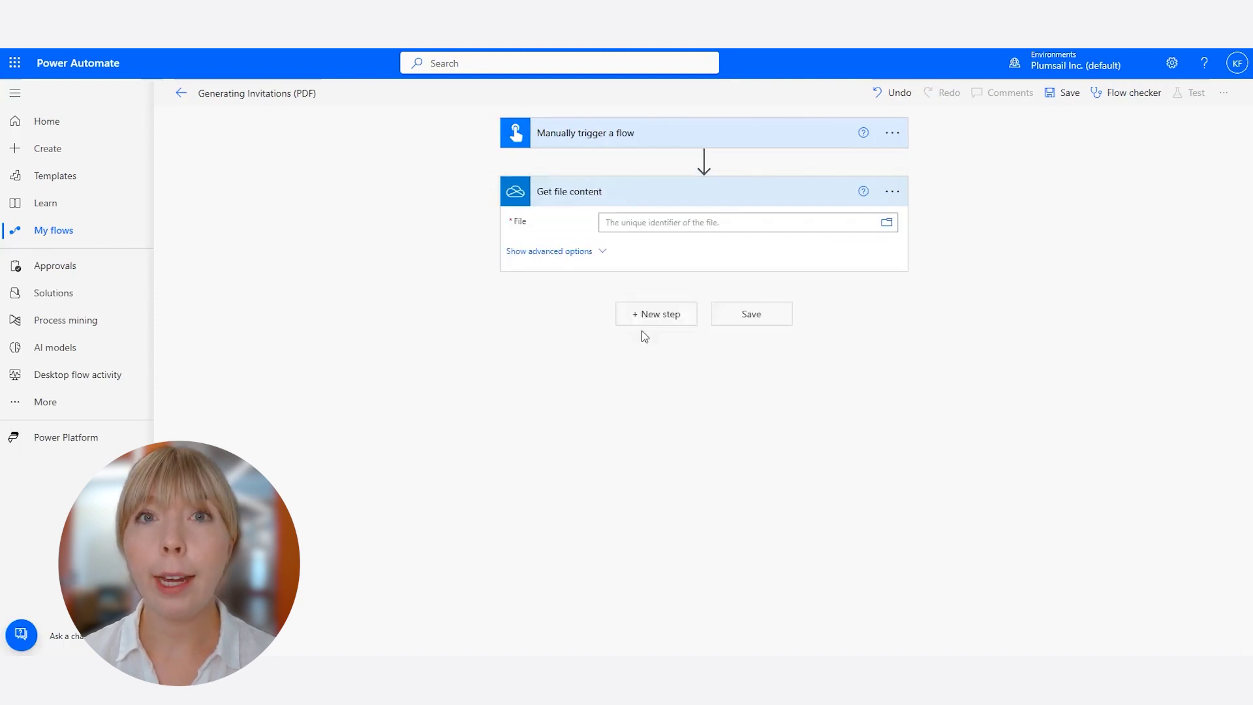
click(886, 222)
click(1094, 260)
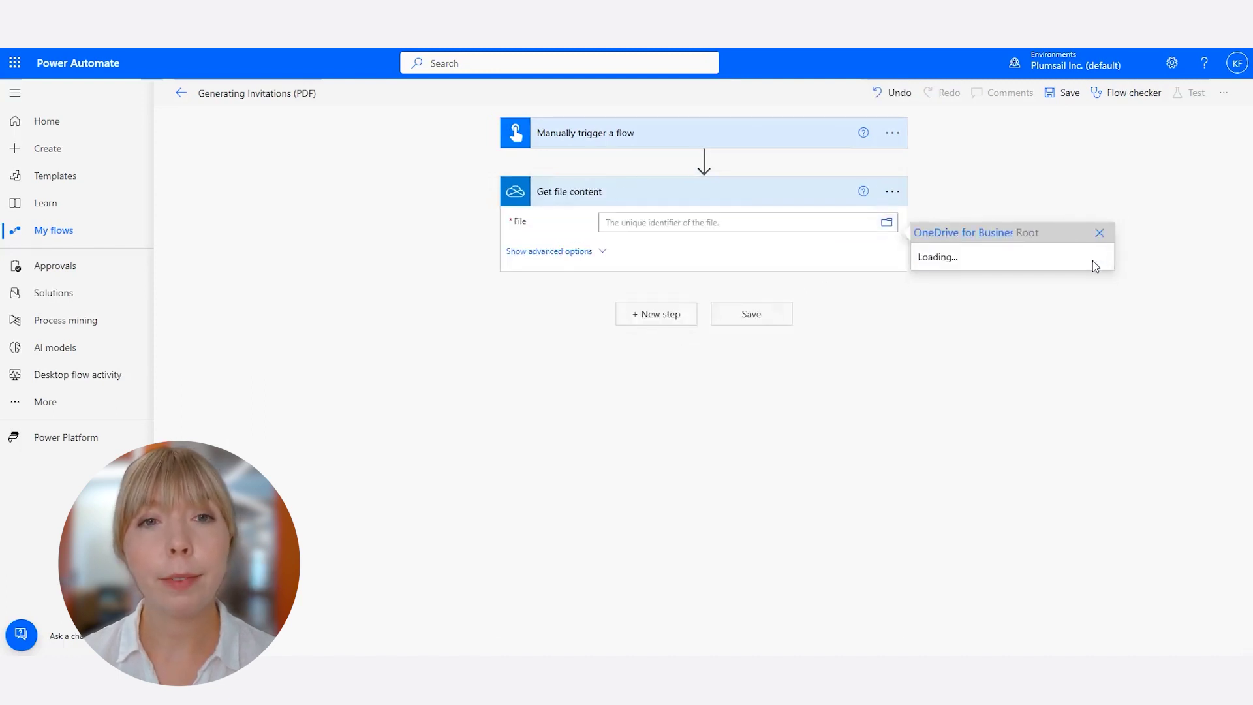
click(1094, 292)
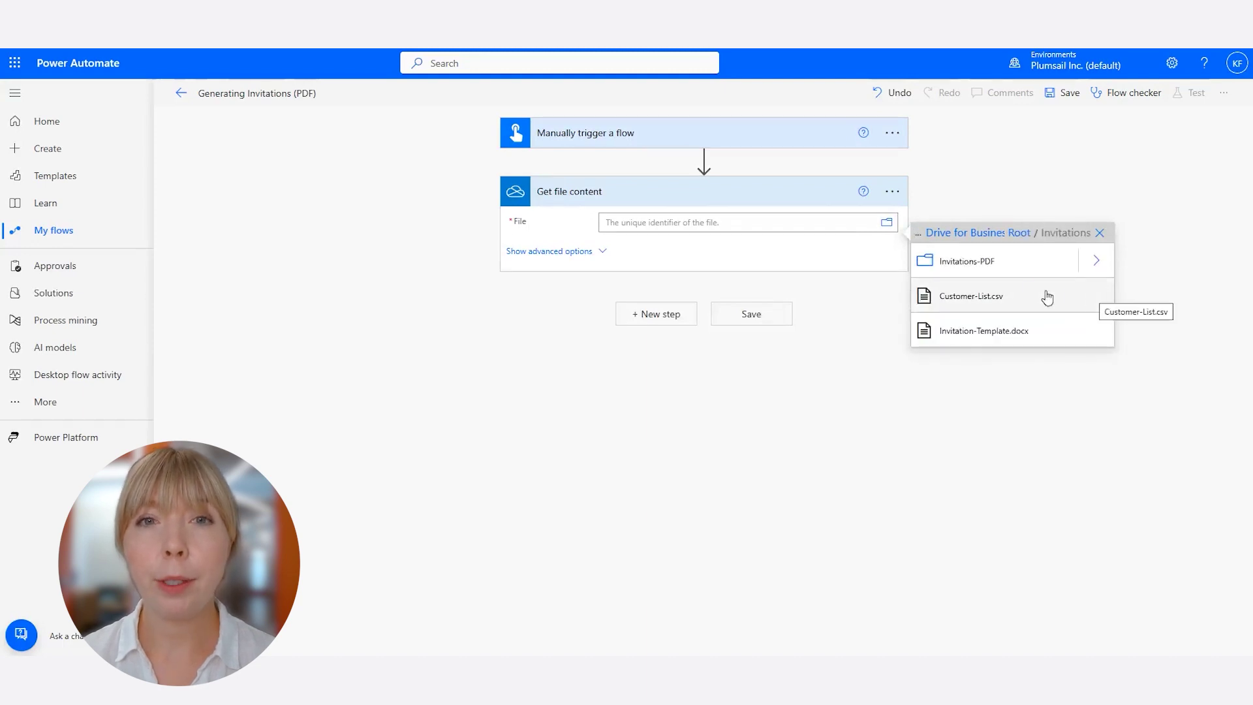
click(1044, 292)
Step: Rename the step to 'Get CSV content'
click(892, 192)
click(939, 214)
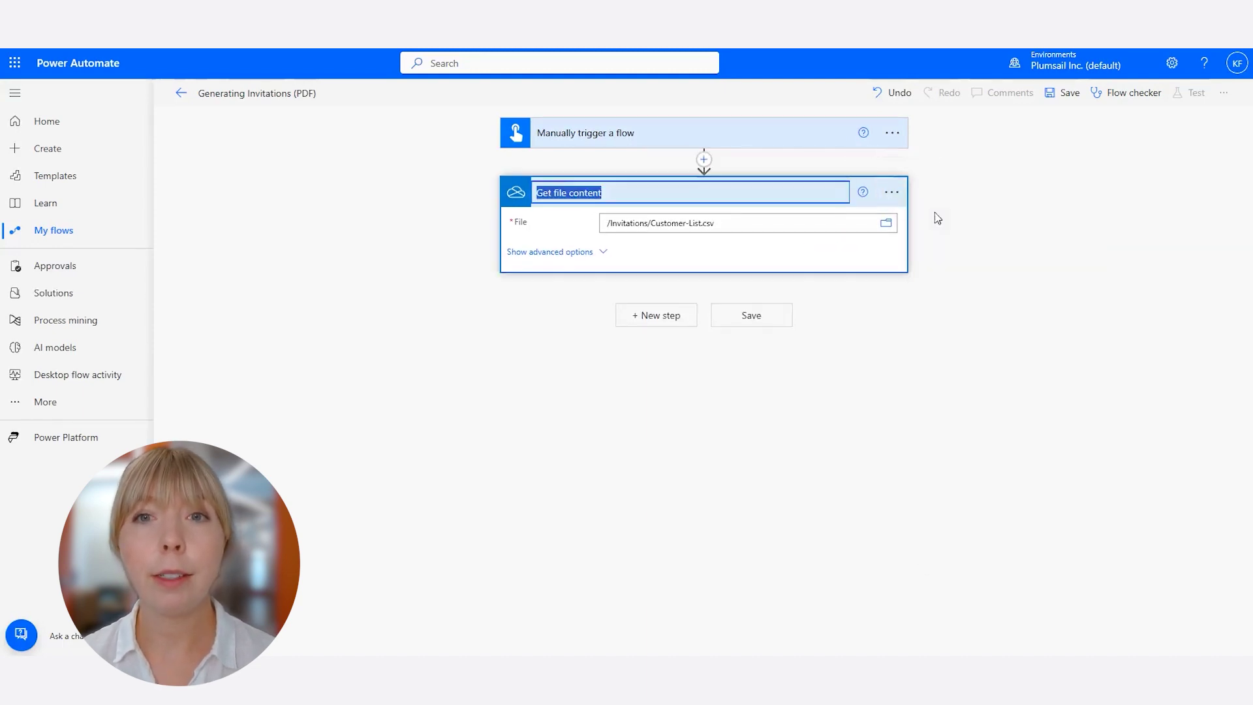
double_click(561, 194)
text(CSV)
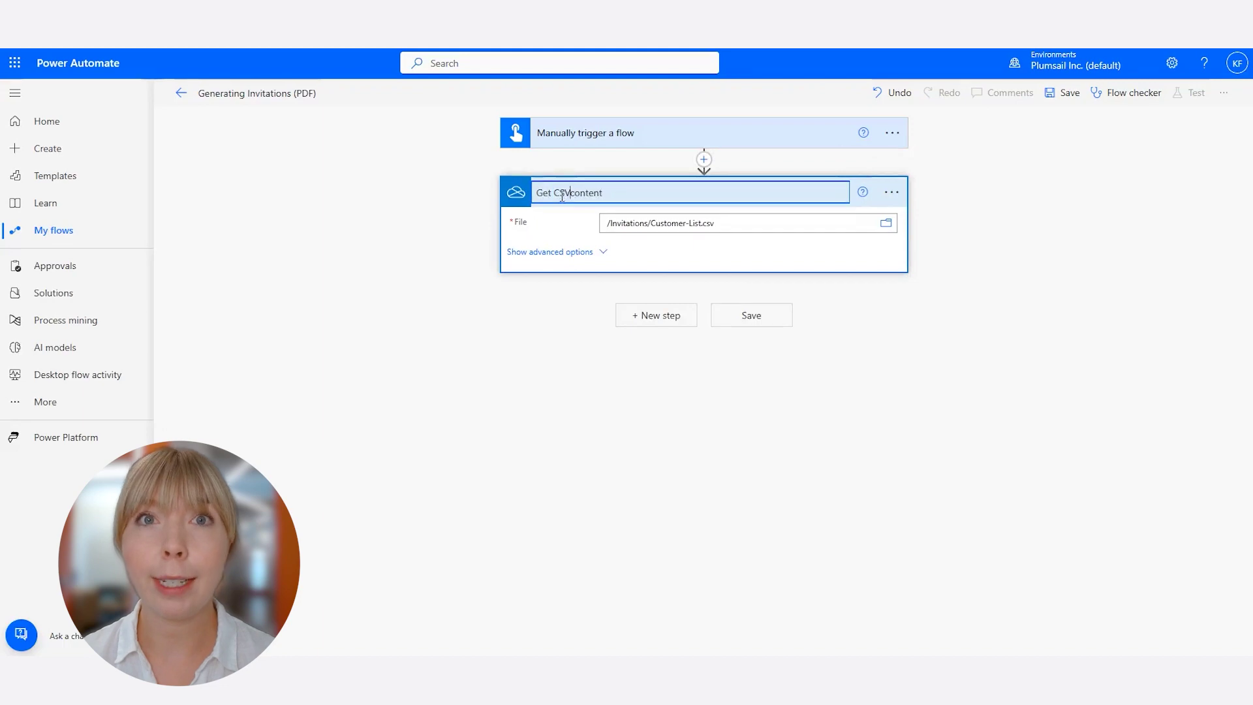
click(559, 212)
click(632, 315)
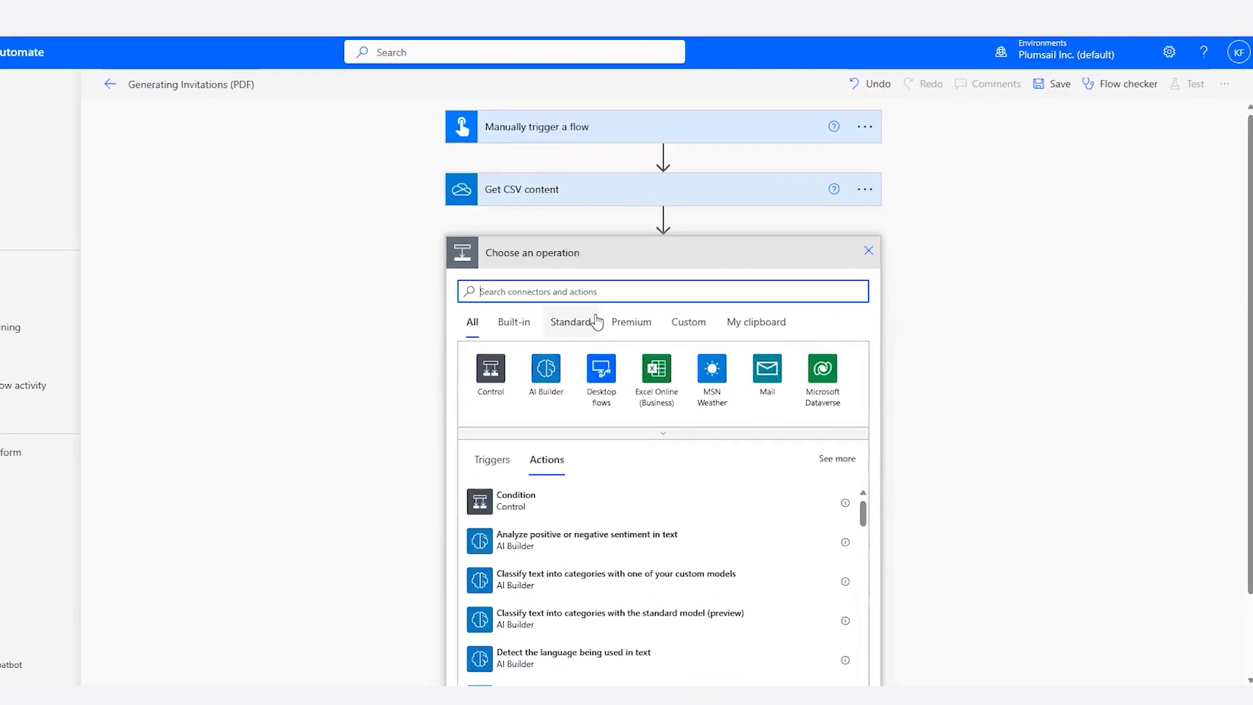
Step: Add another OneDrive for Business Get file content action reading /Invitations/Invitation-Template.docx
text(onedrive)
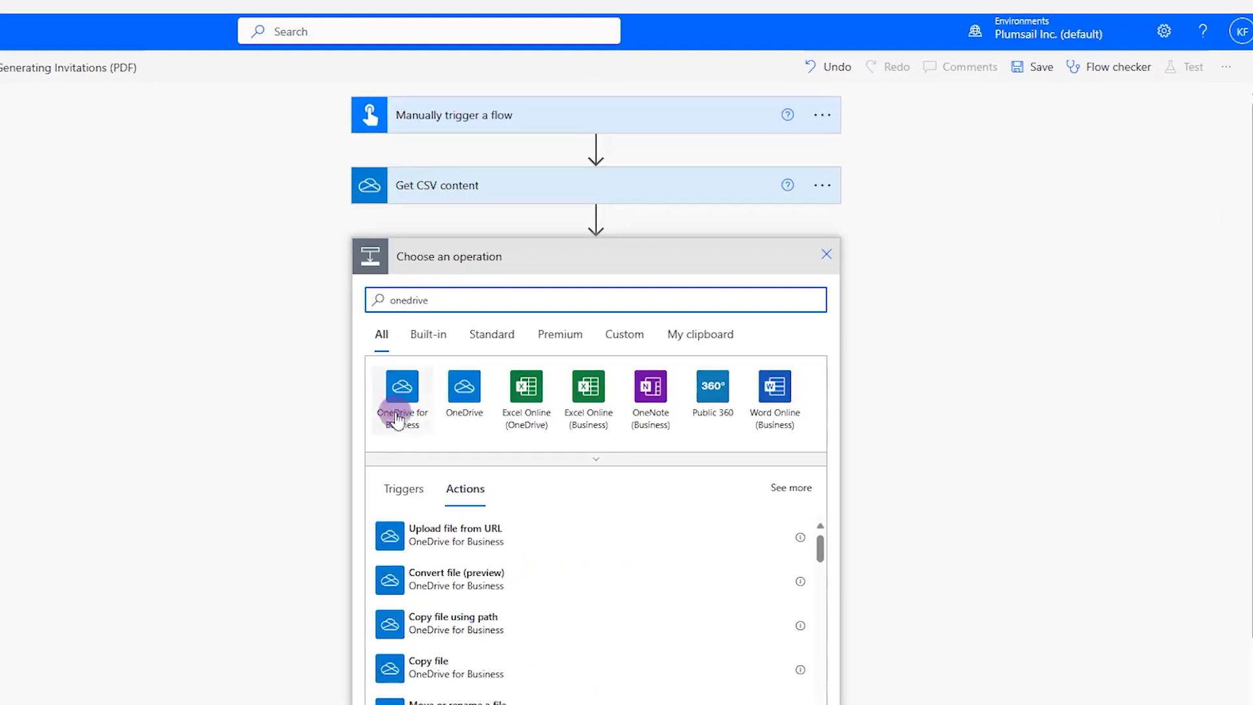
click(419, 390)
text(get file)
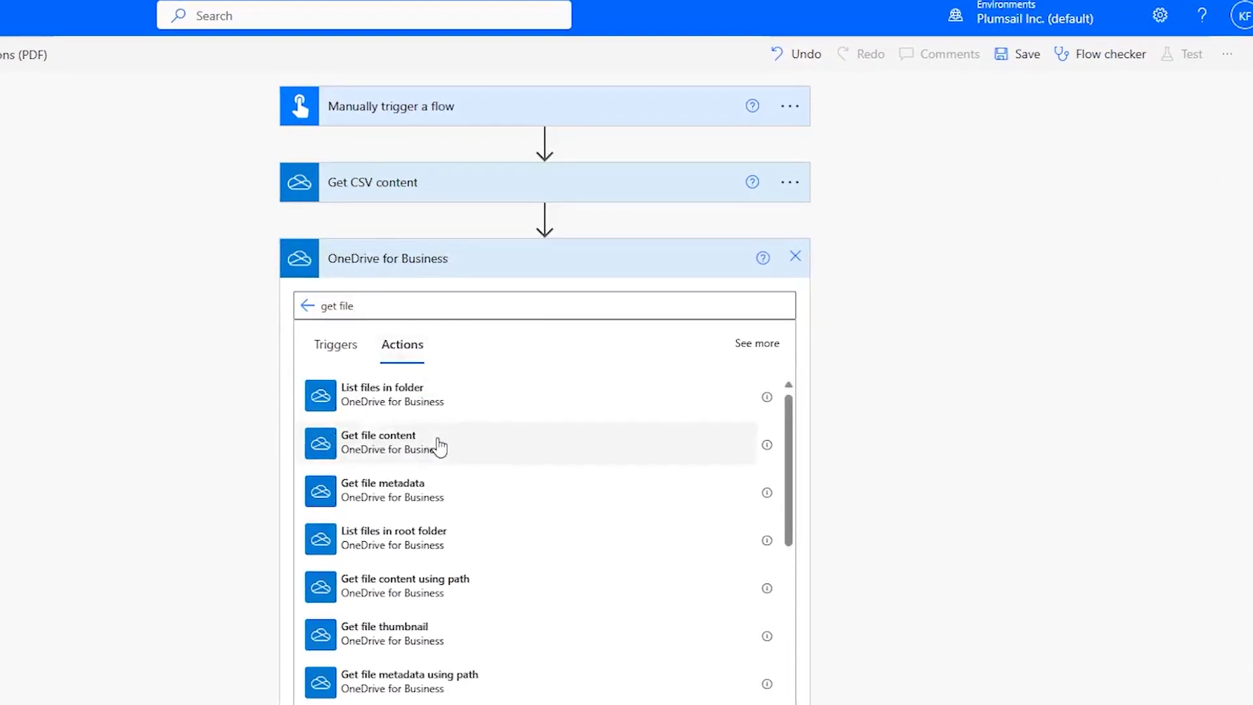
click(440, 441)
click(787, 298)
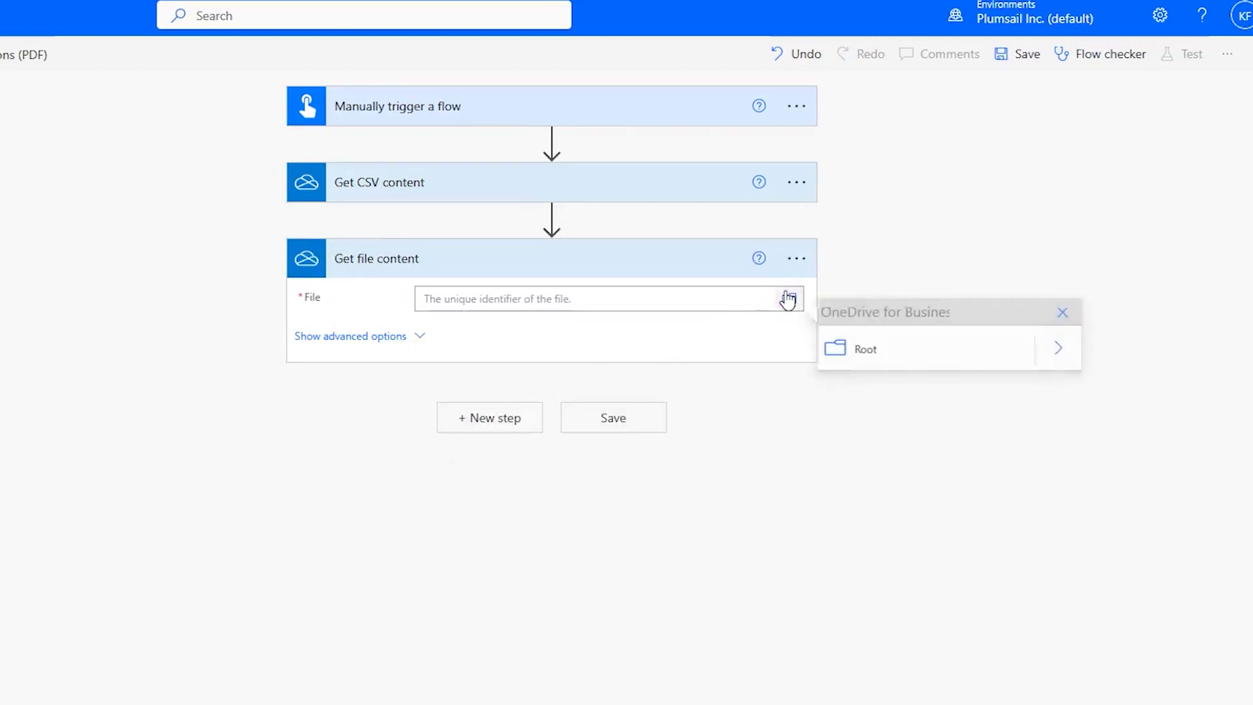
click(1053, 351)
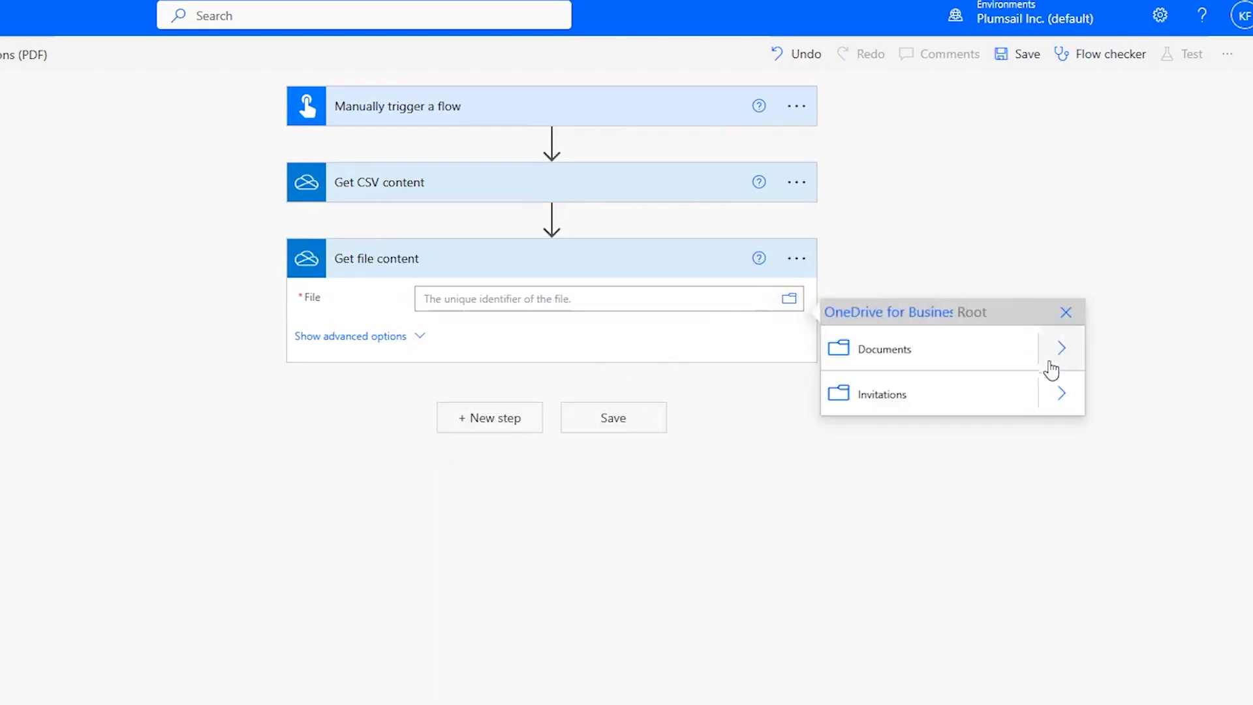
click(1053, 393)
click(1026, 439)
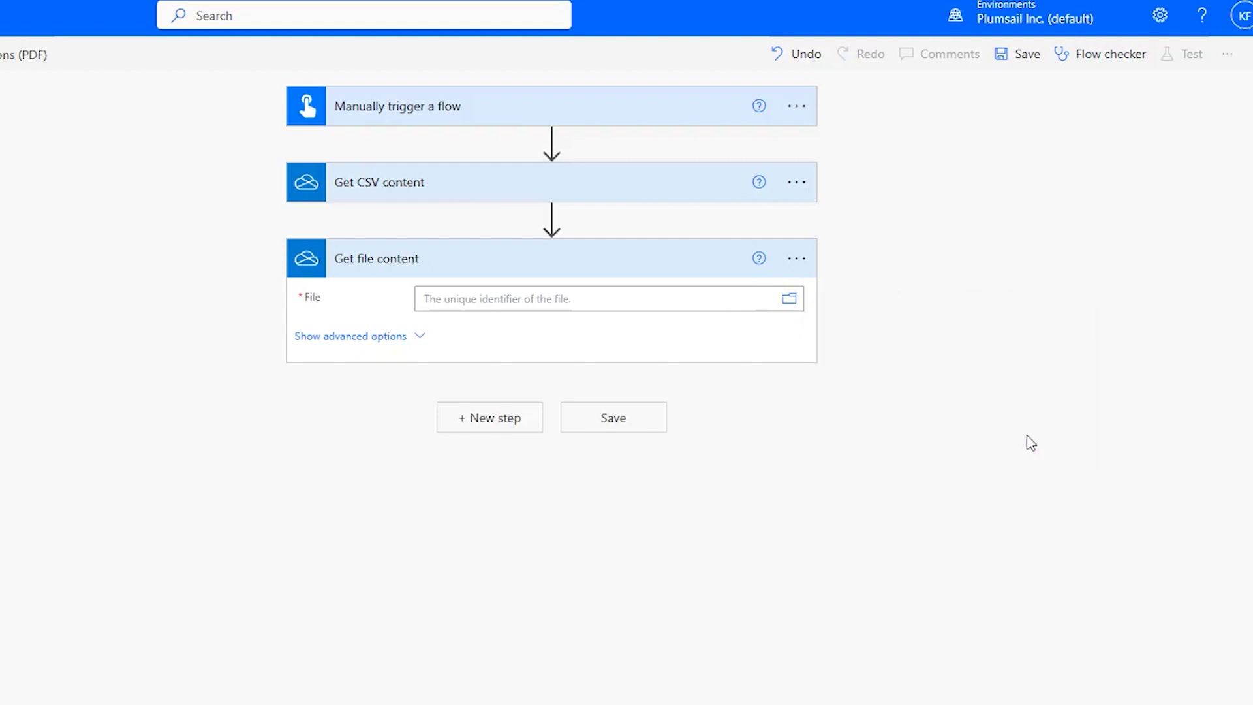
Step: Rename that step to 'Get DOCX template content'
click(796, 259)
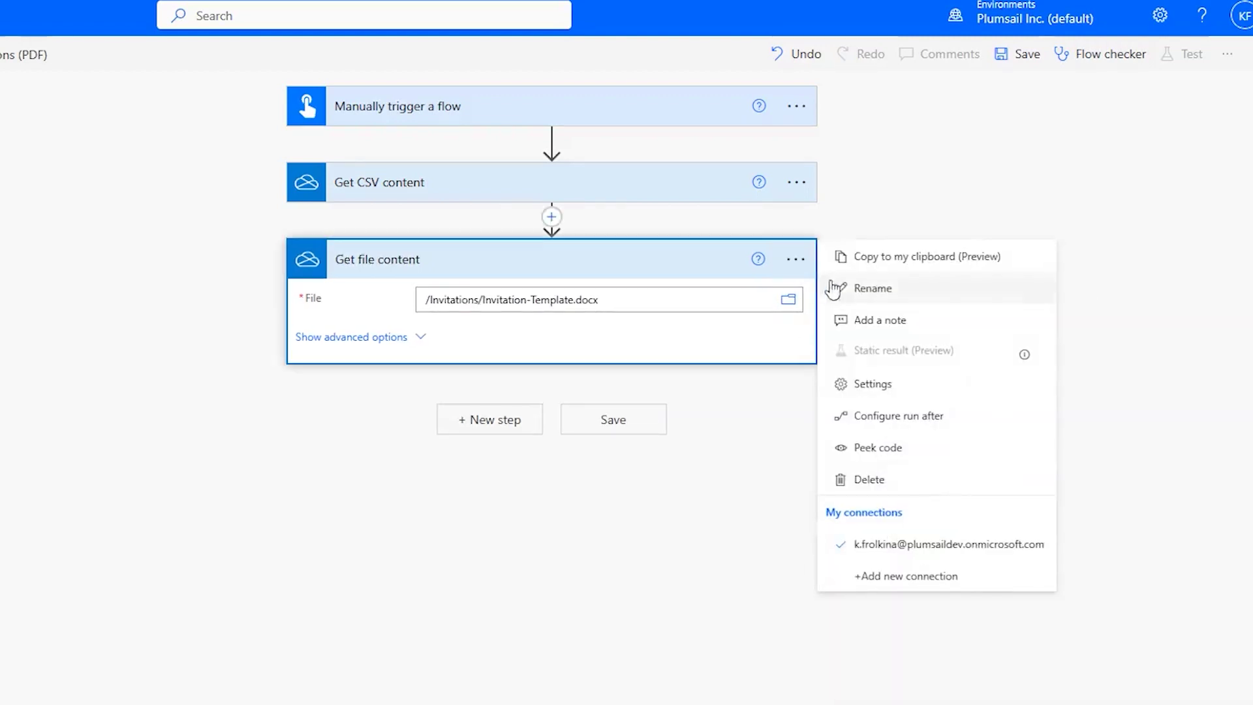
click(873, 287)
double_click(366, 261)
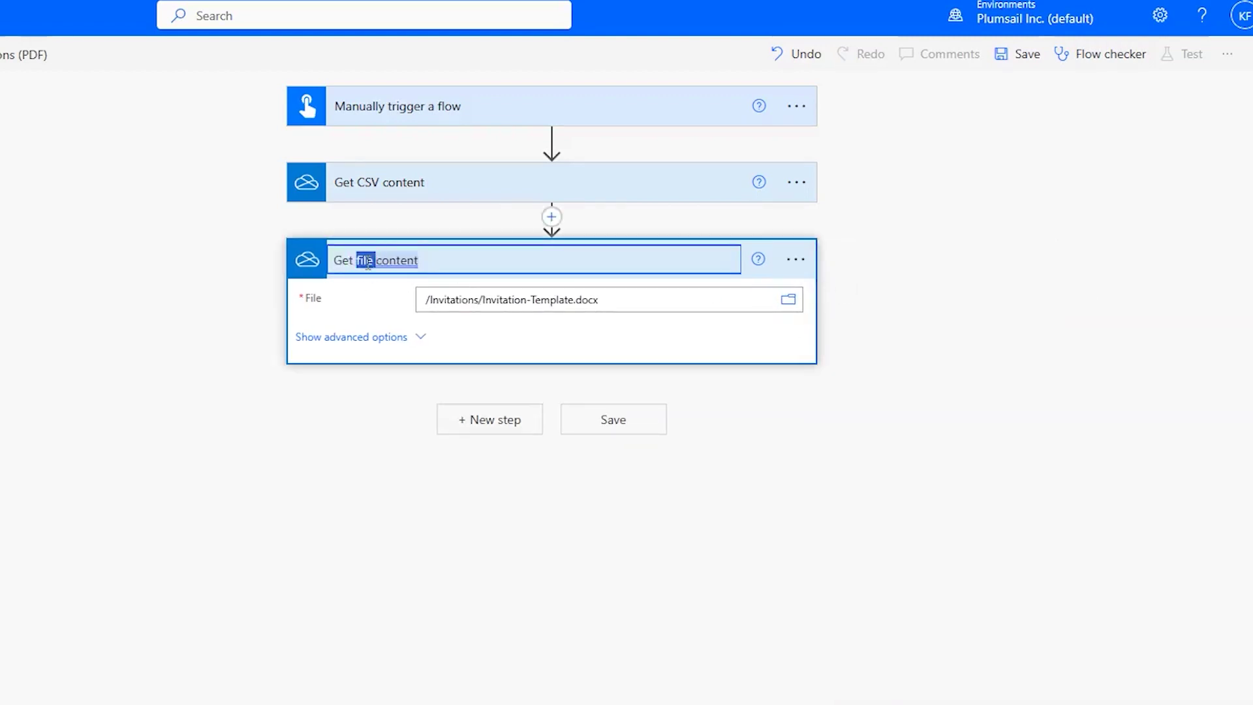
text(DOCX te)
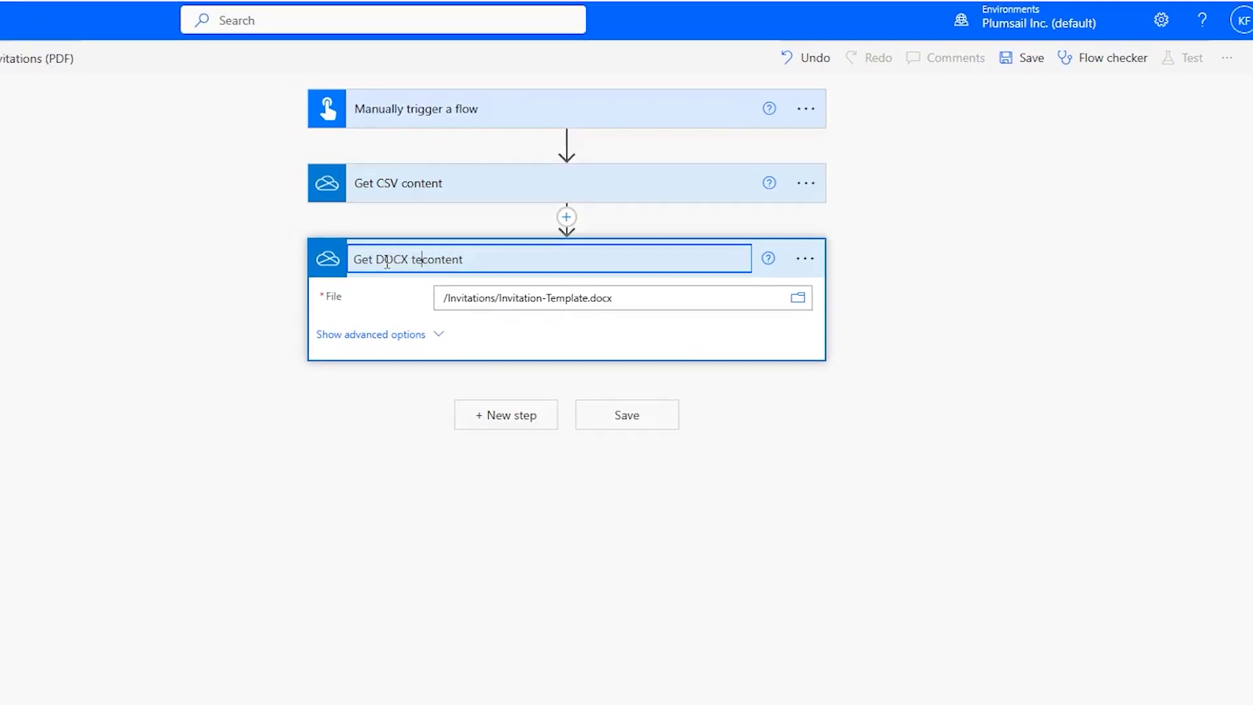
text(mplate)
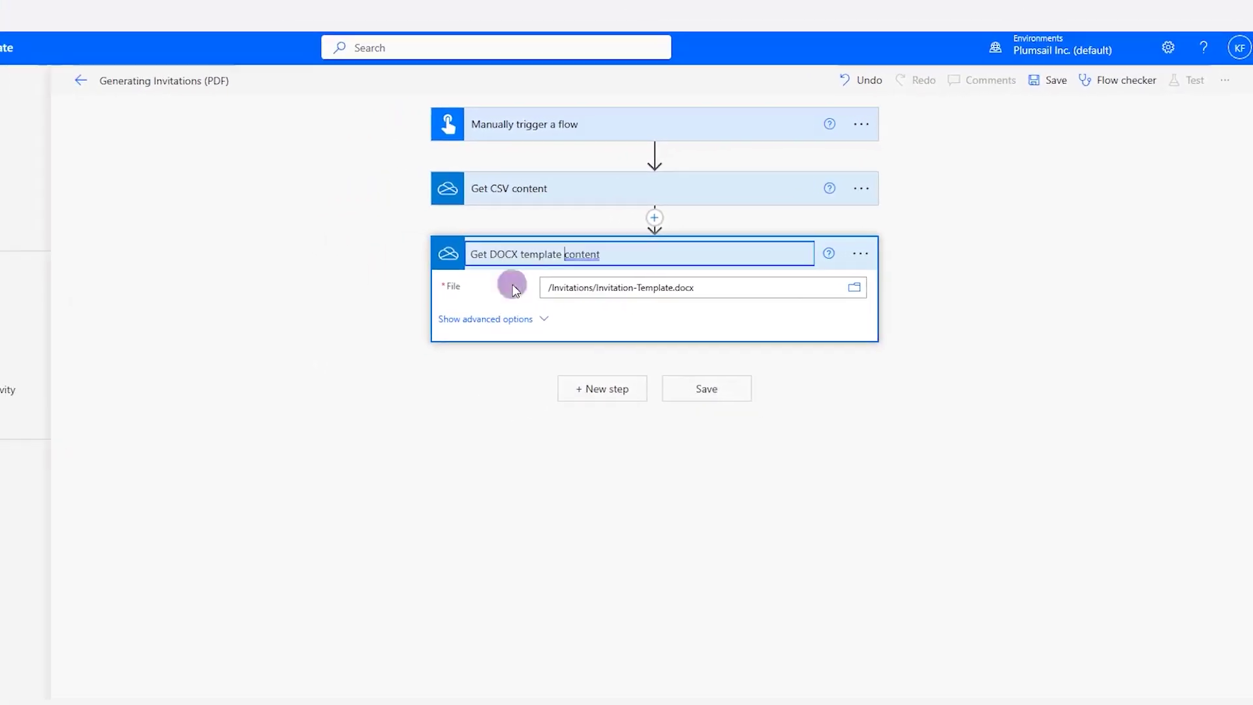
click(598, 391)
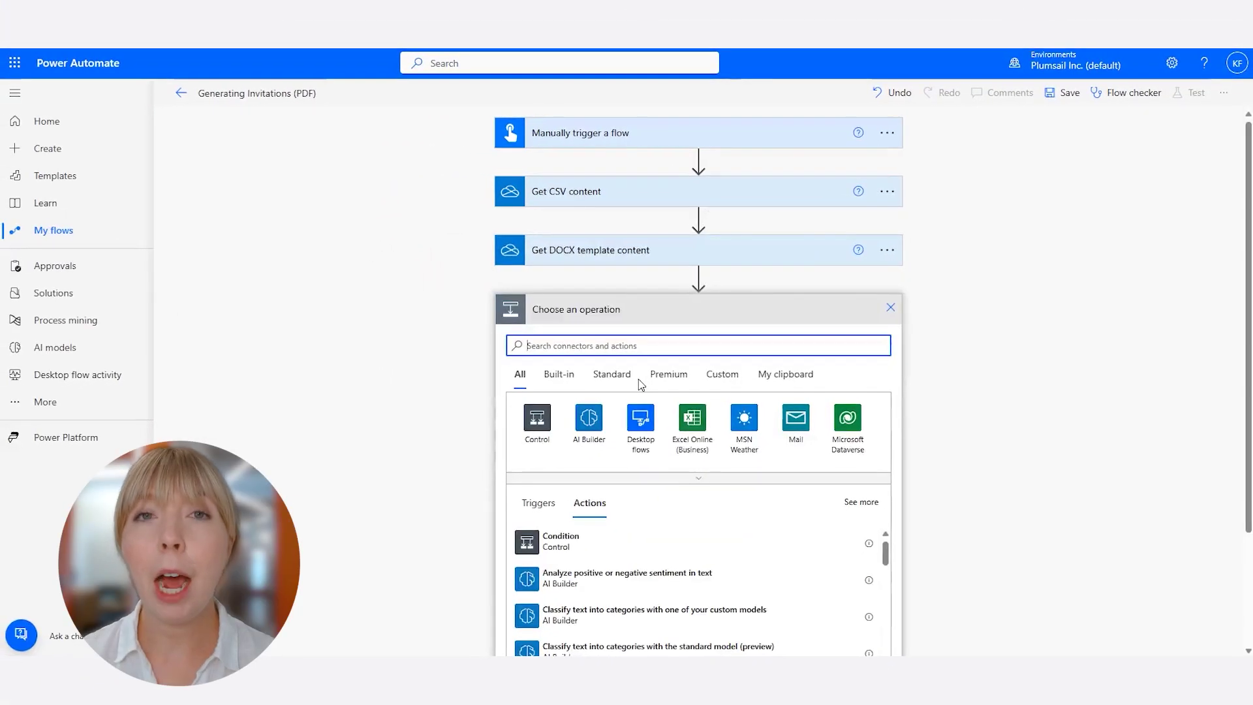
Step: Add the Plumsail Documents Parse CSV action as the fourth step
text(plumsail)
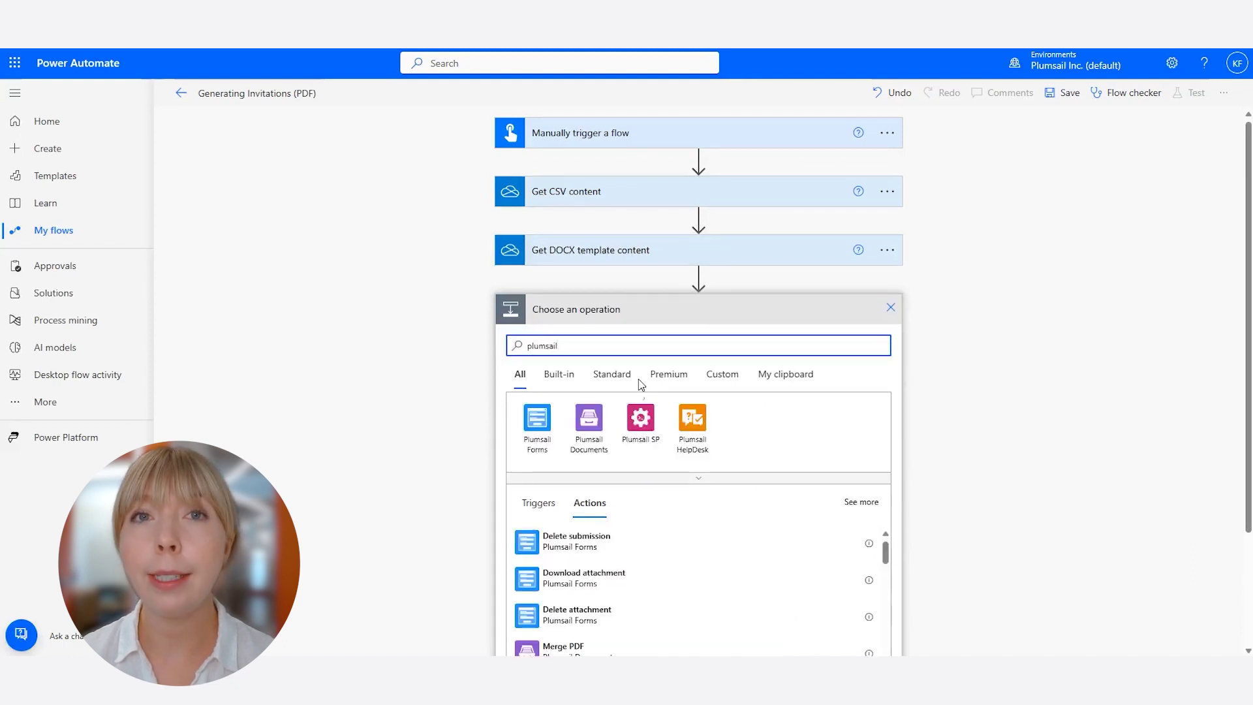
click(593, 446)
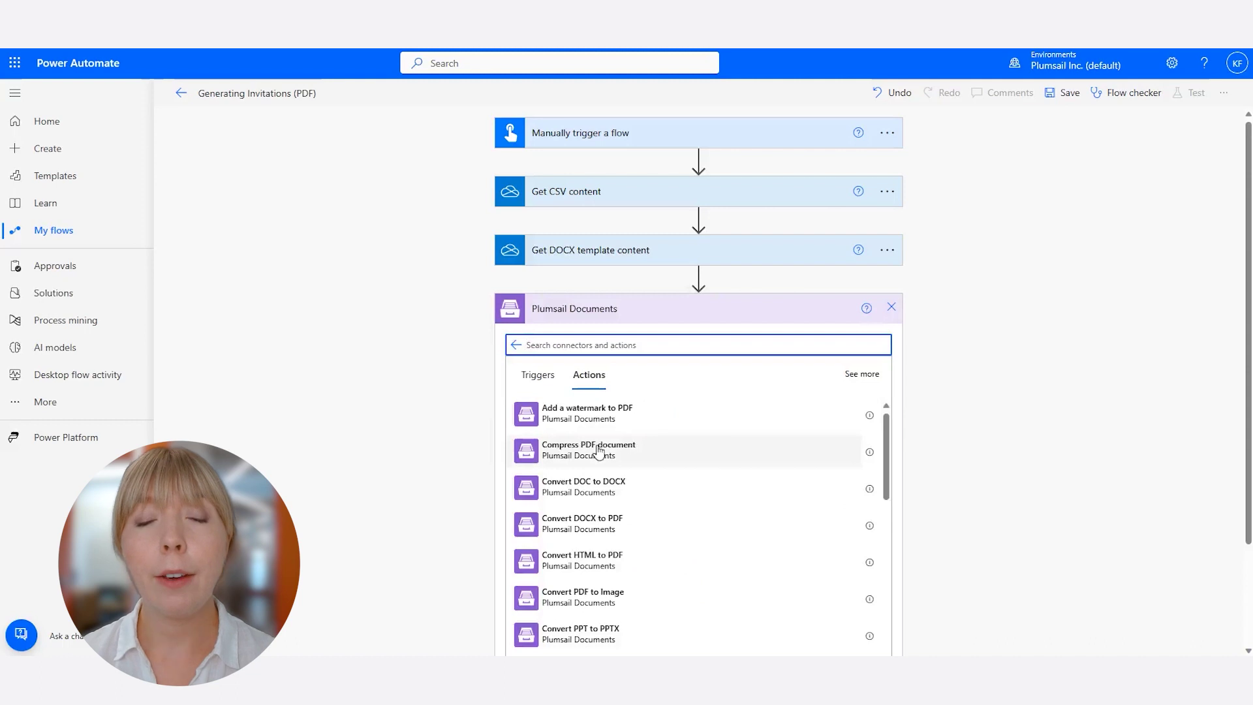
text(parse)
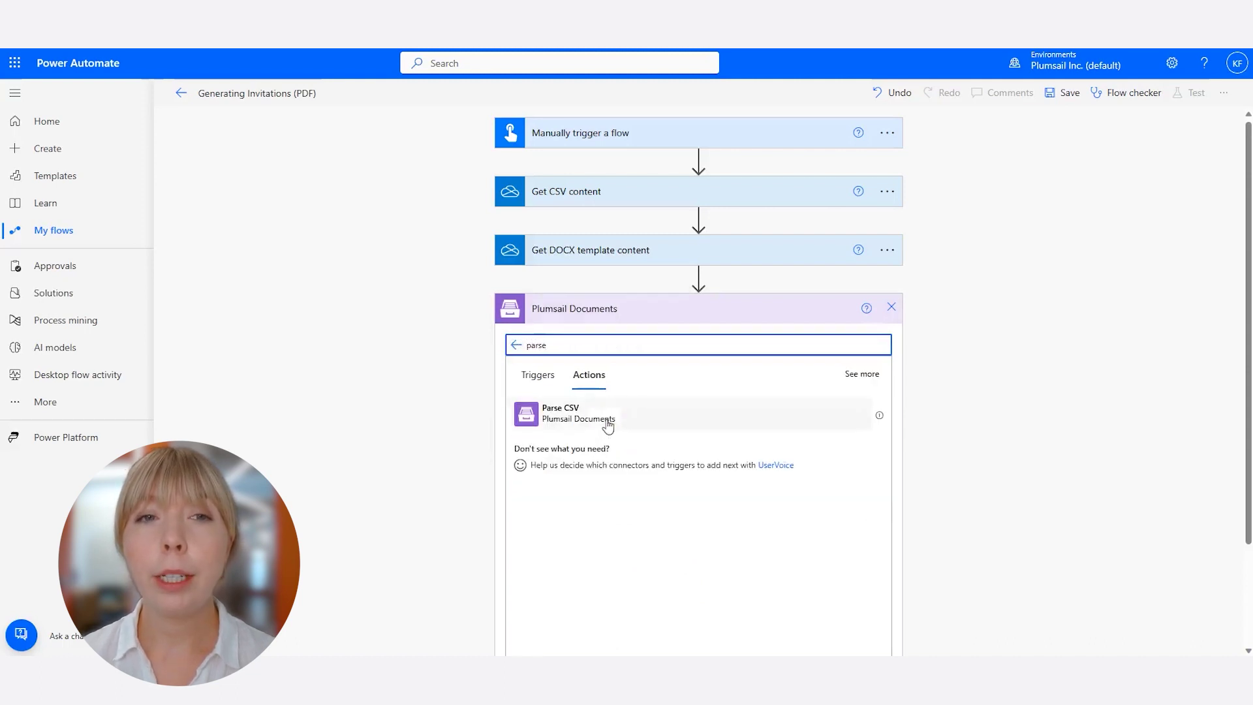
click(607, 424)
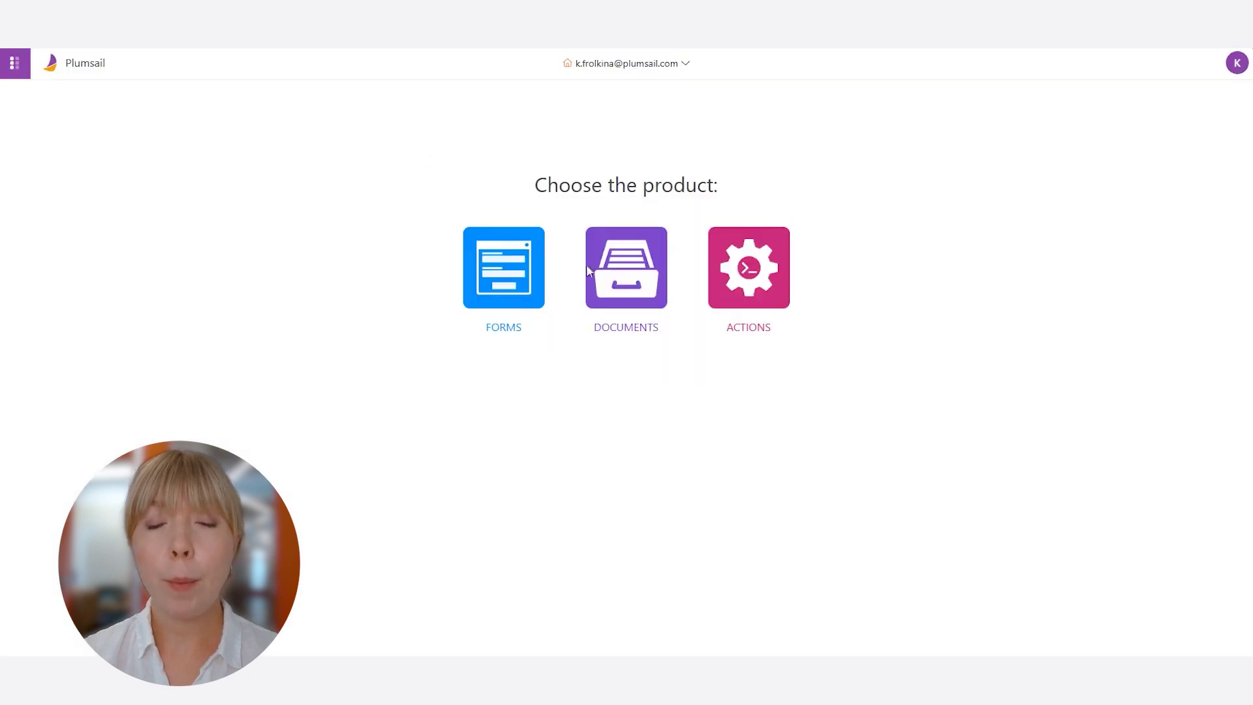
Step: Create a Plumsail Documents API key named 'Power Automate' and copy its secret
click(629, 302)
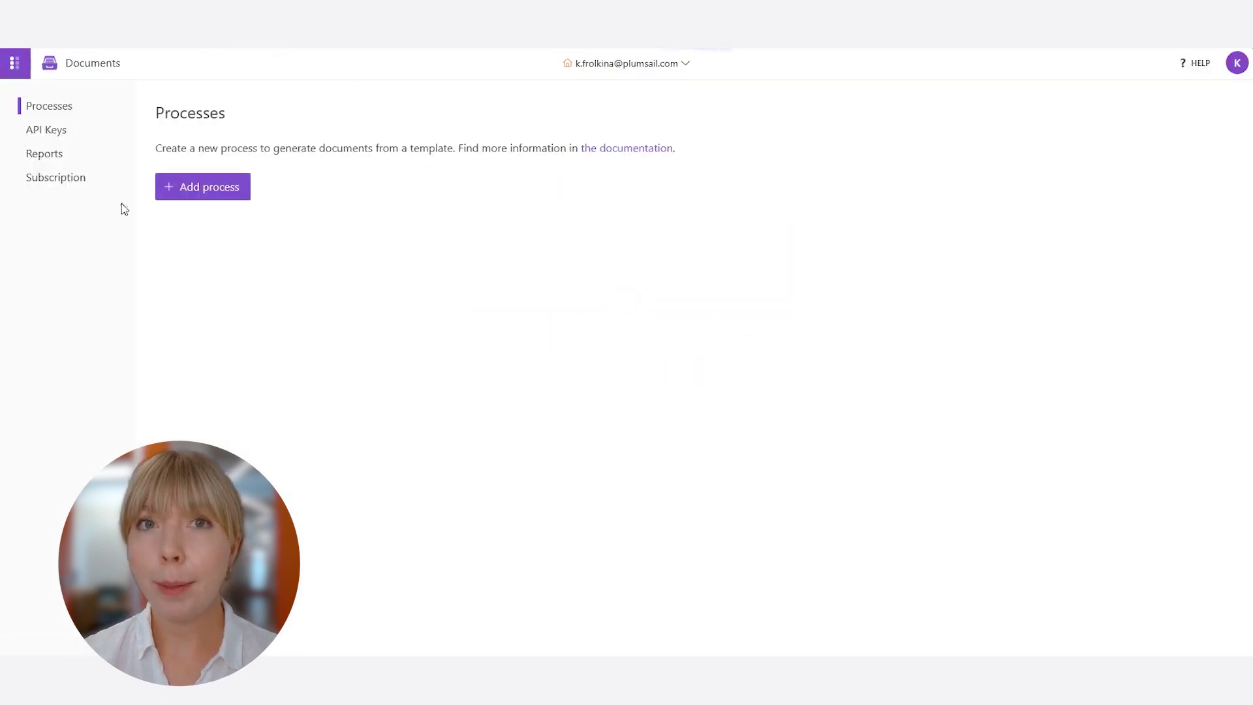
click(39, 131)
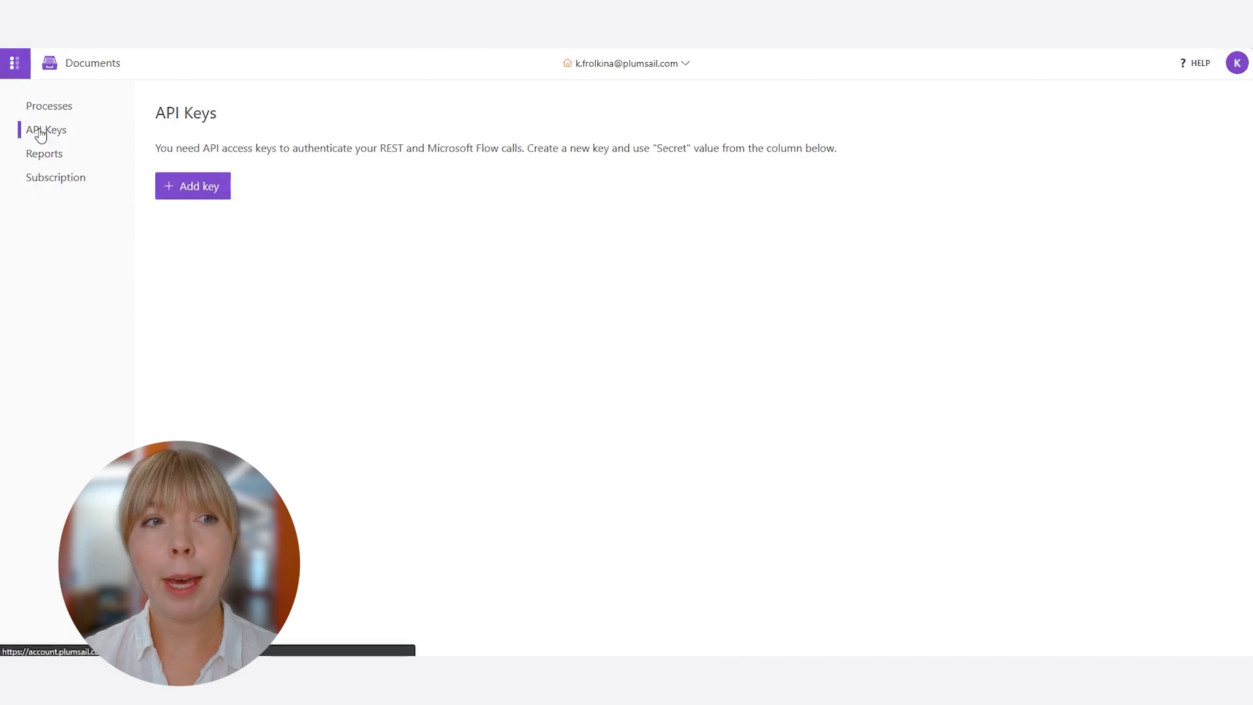
click(175, 189)
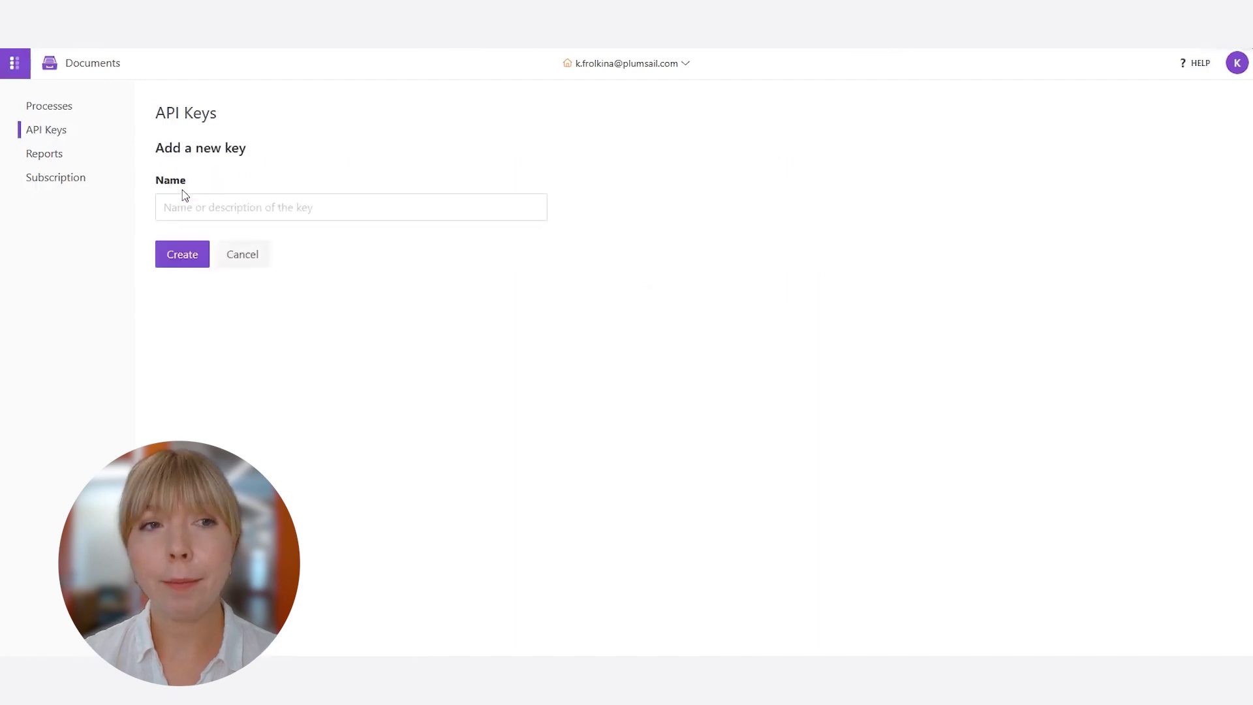
click(184, 204)
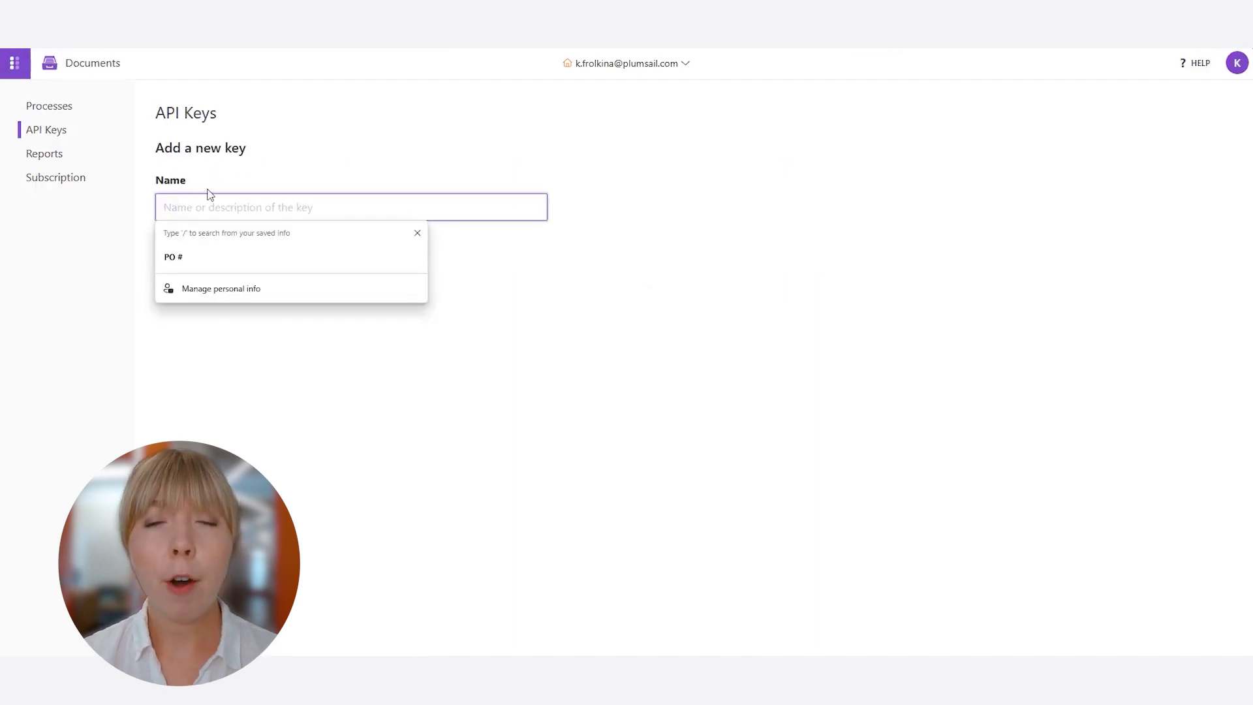
text(Power Automate)
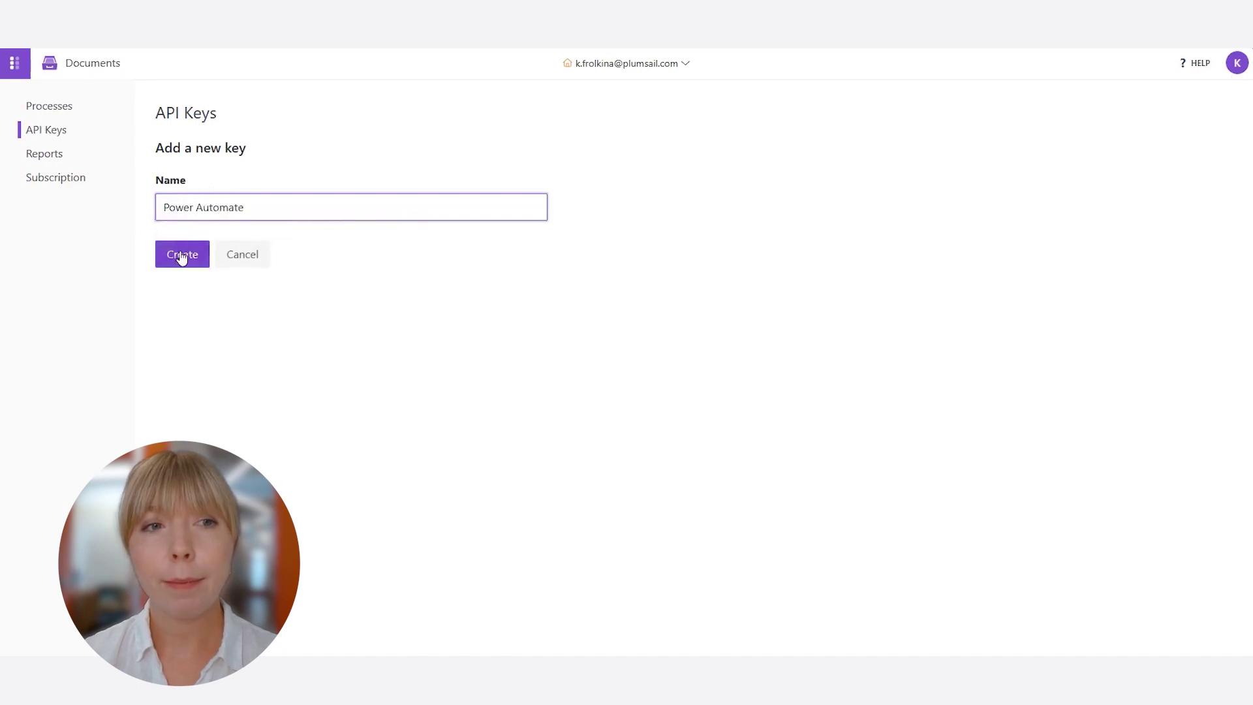
click(185, 255)
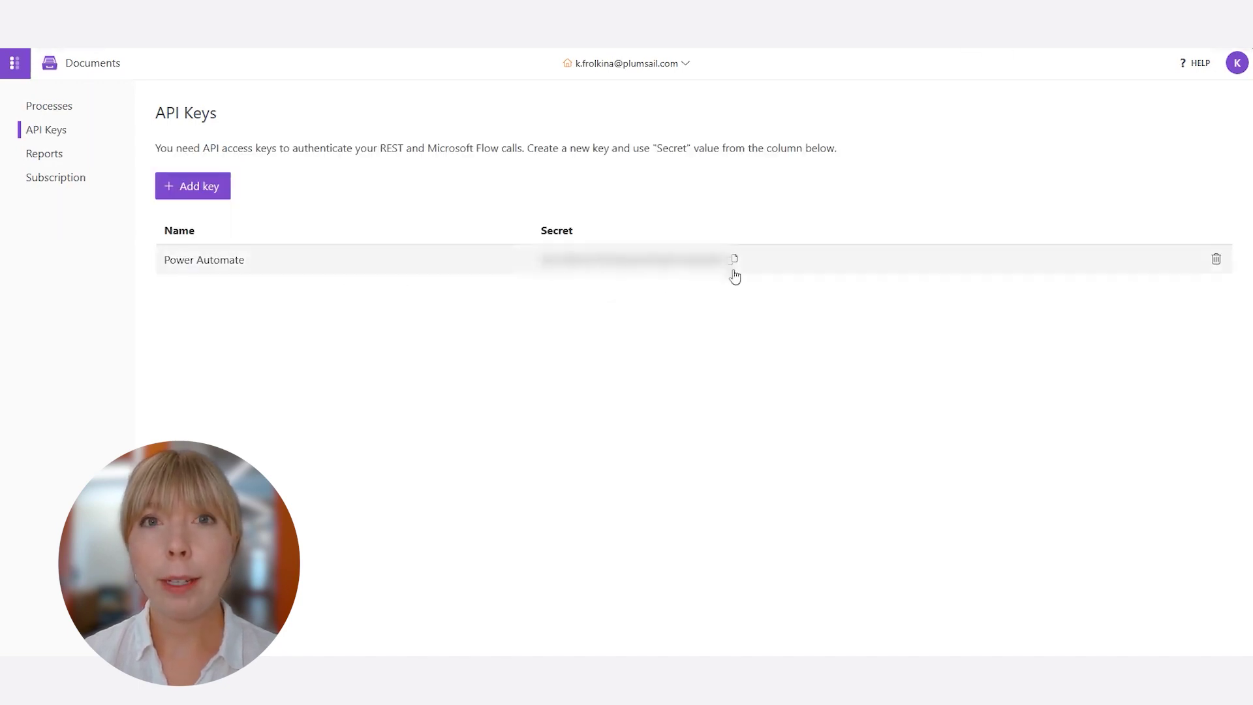
click(735, 264)
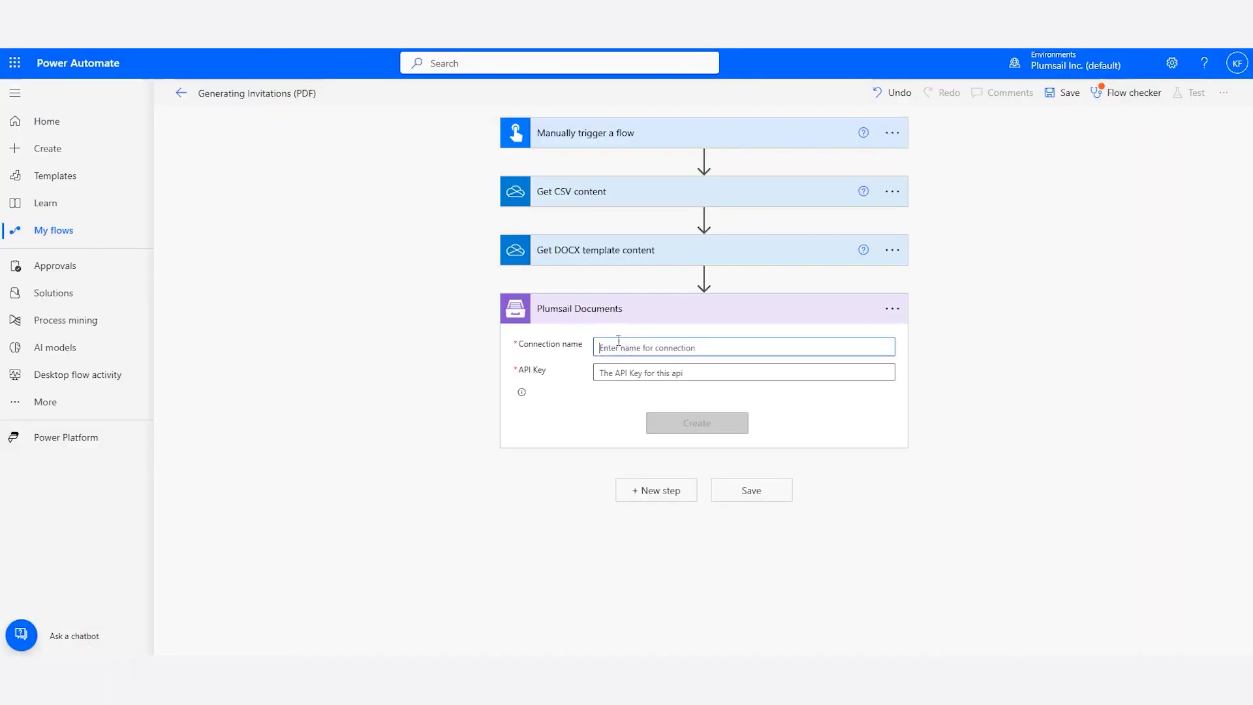
Step: Create the Plumsail connection named 'Power Automate' using the pasted API key
click(603, 346)
text(Power Automate)
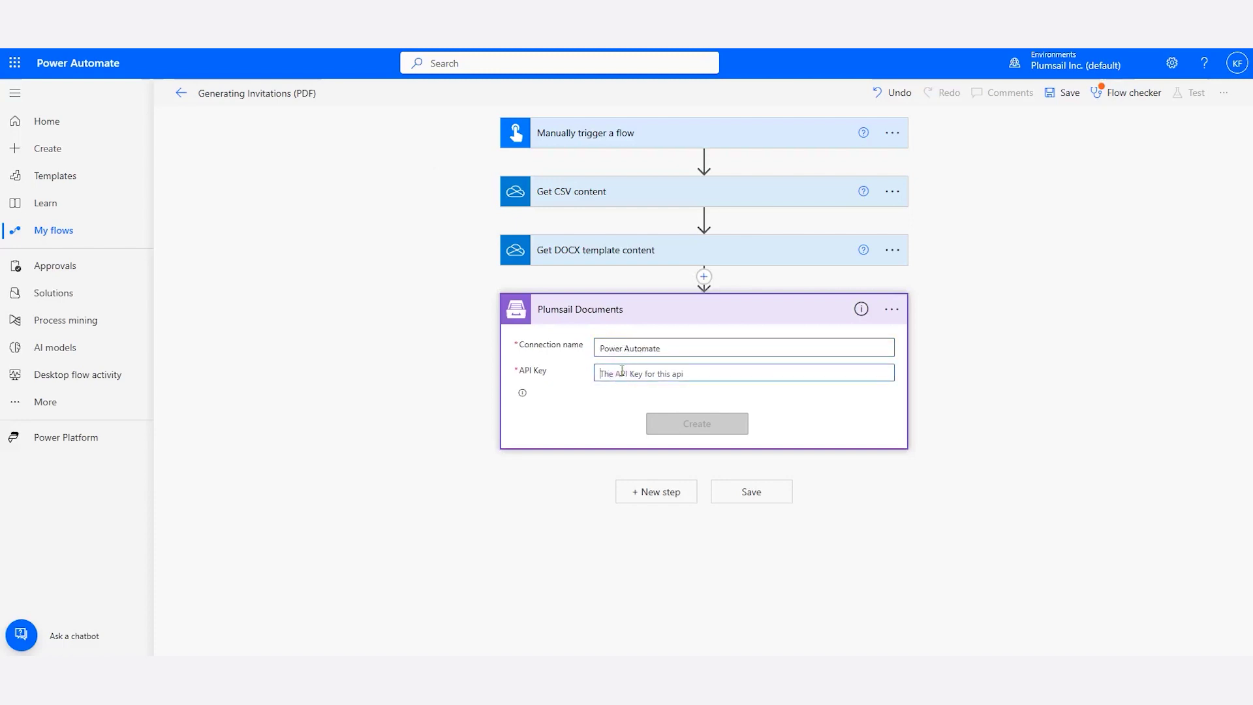
key(ctrl+v)
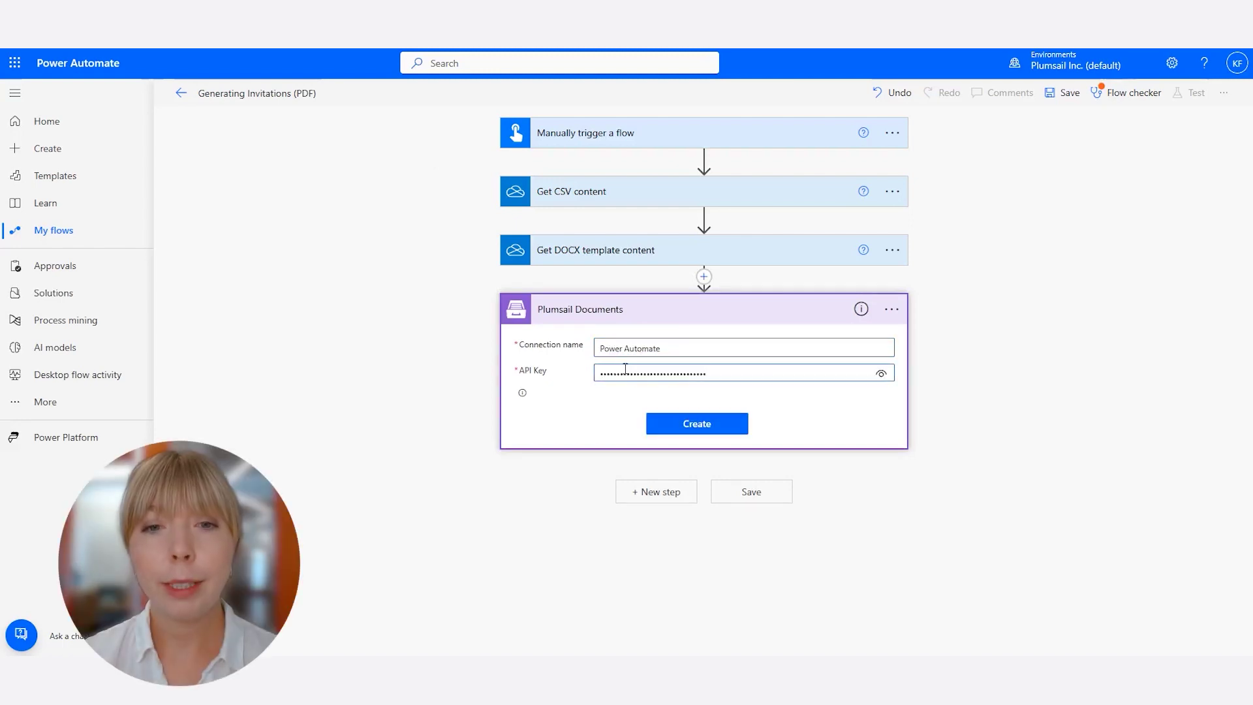
click(674, 419)
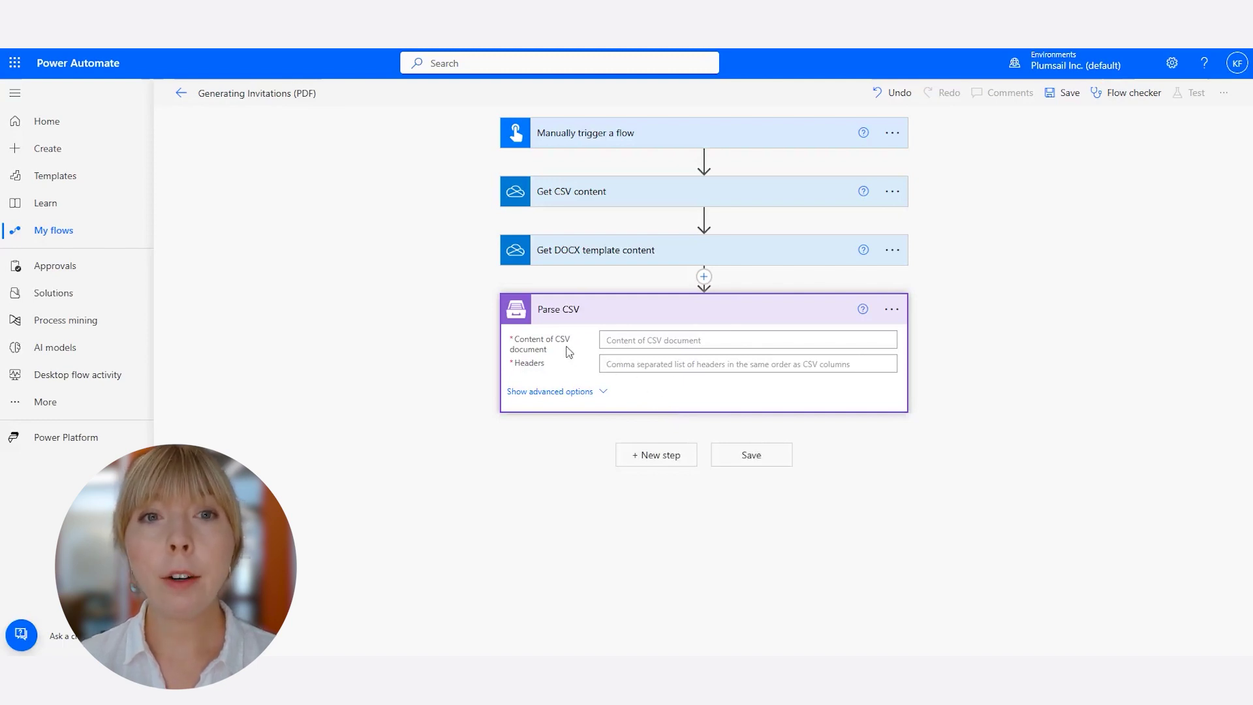
Step: Feed Parse CSV the Get CSV content File content, with headers Id,FirstName,LastName,Company,Email
click(617, 340)
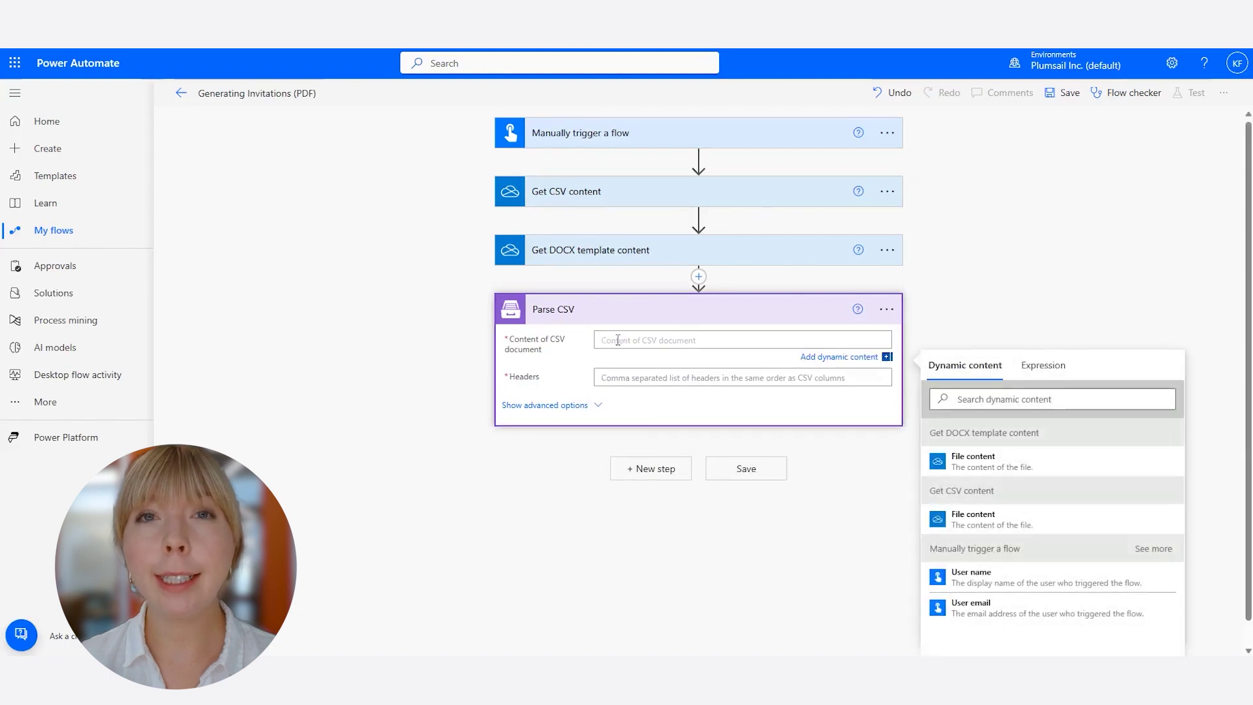
click(1017, 518)
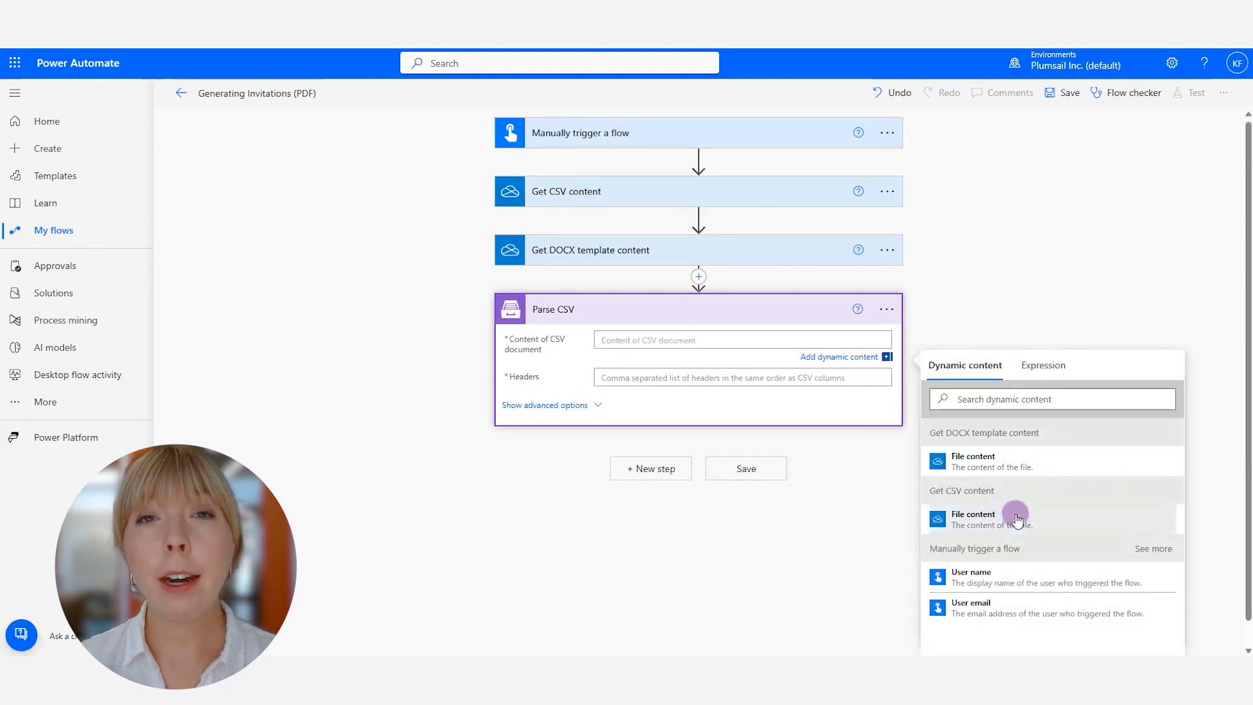
click(750, 378)
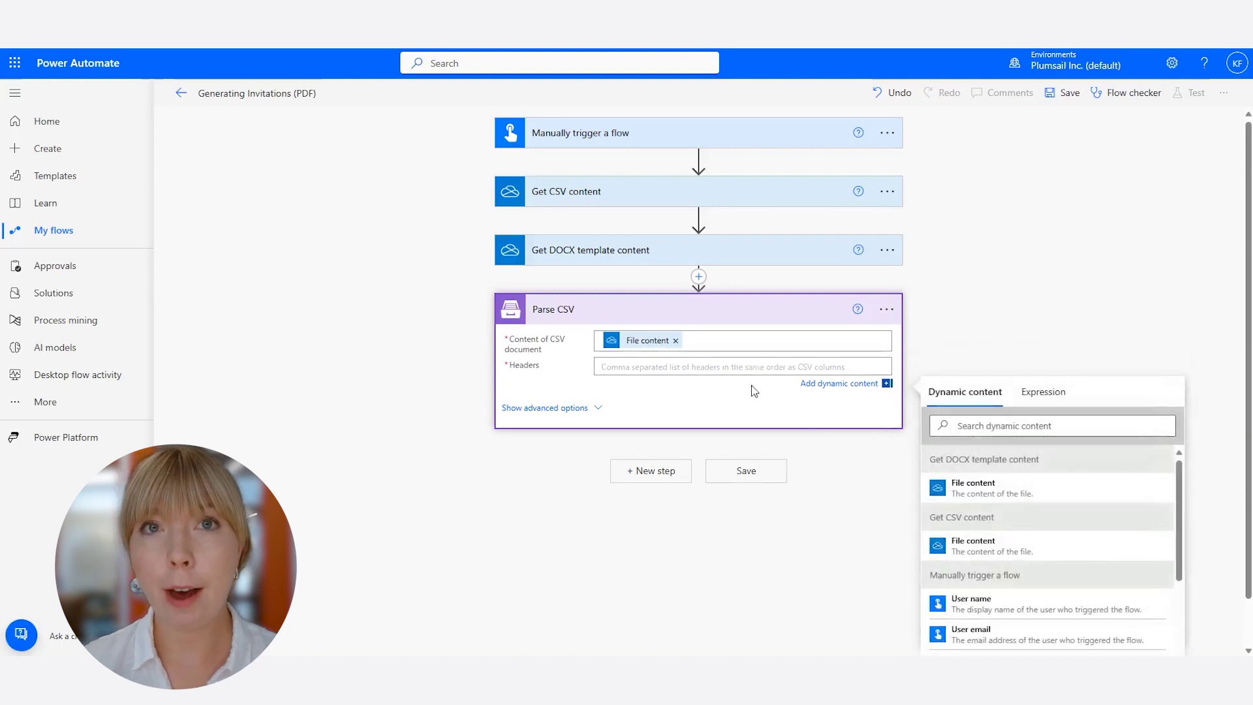
text(Id,FirstName)
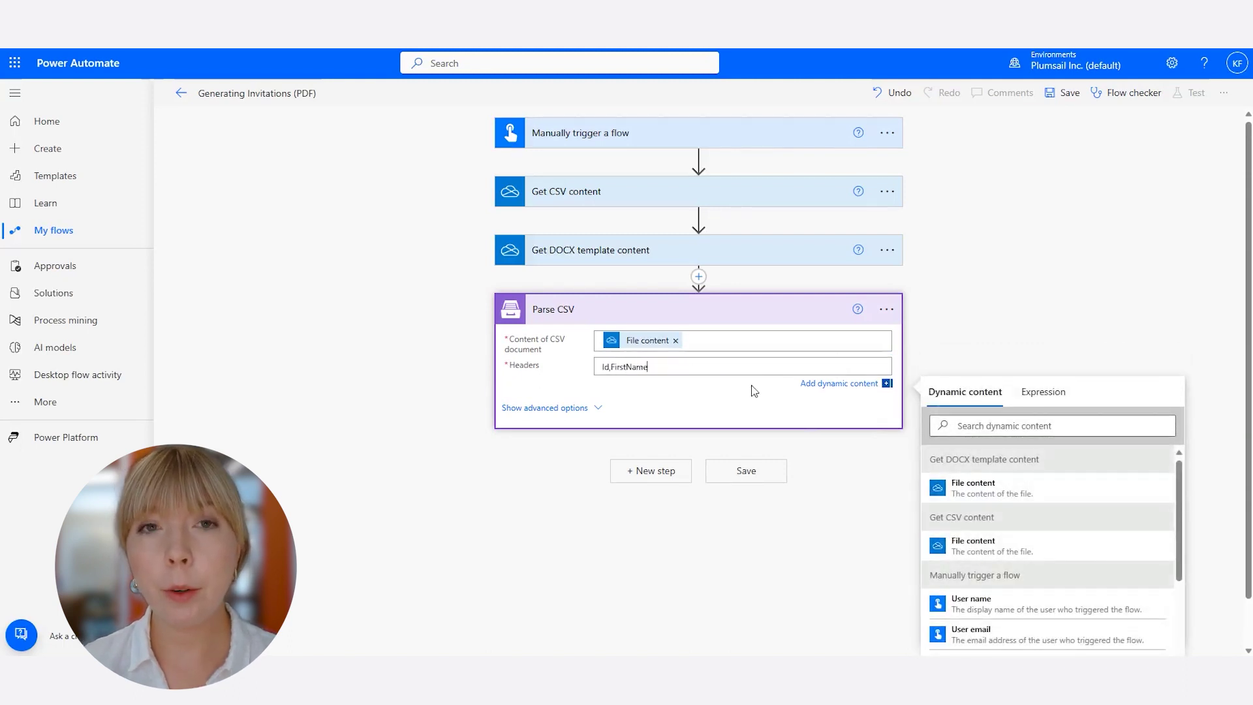
text(,LastName,)
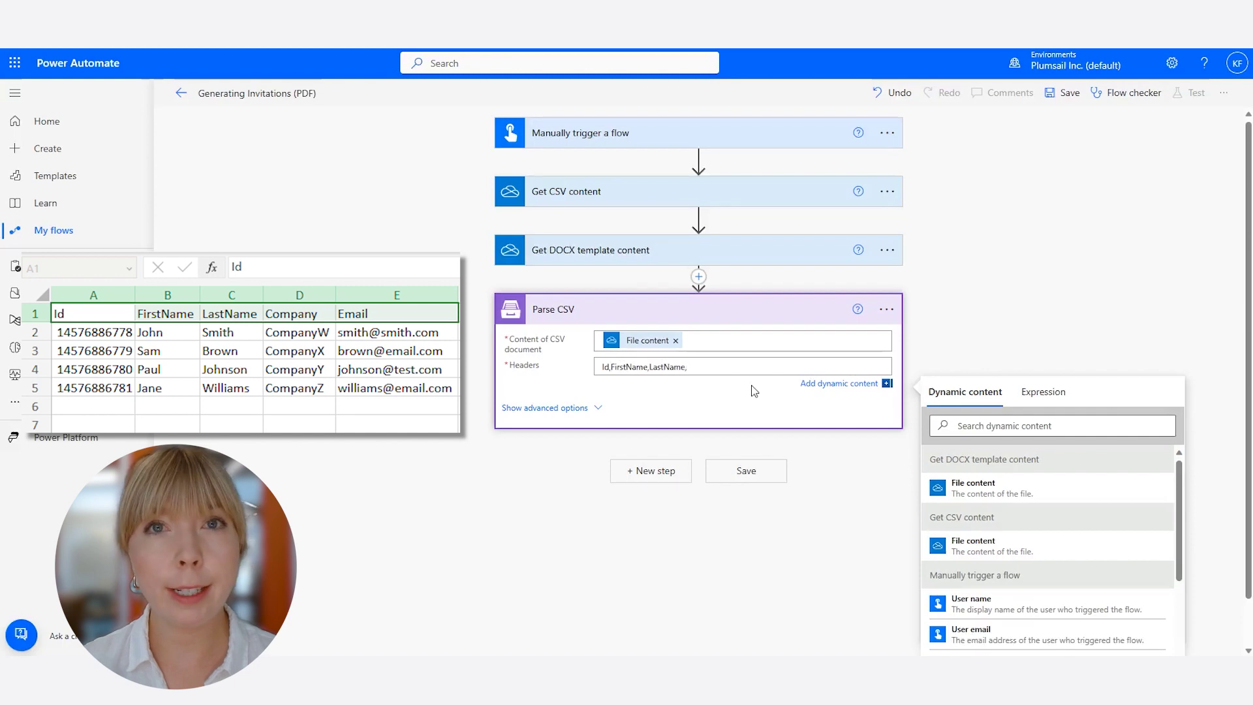
text(Company,Email)
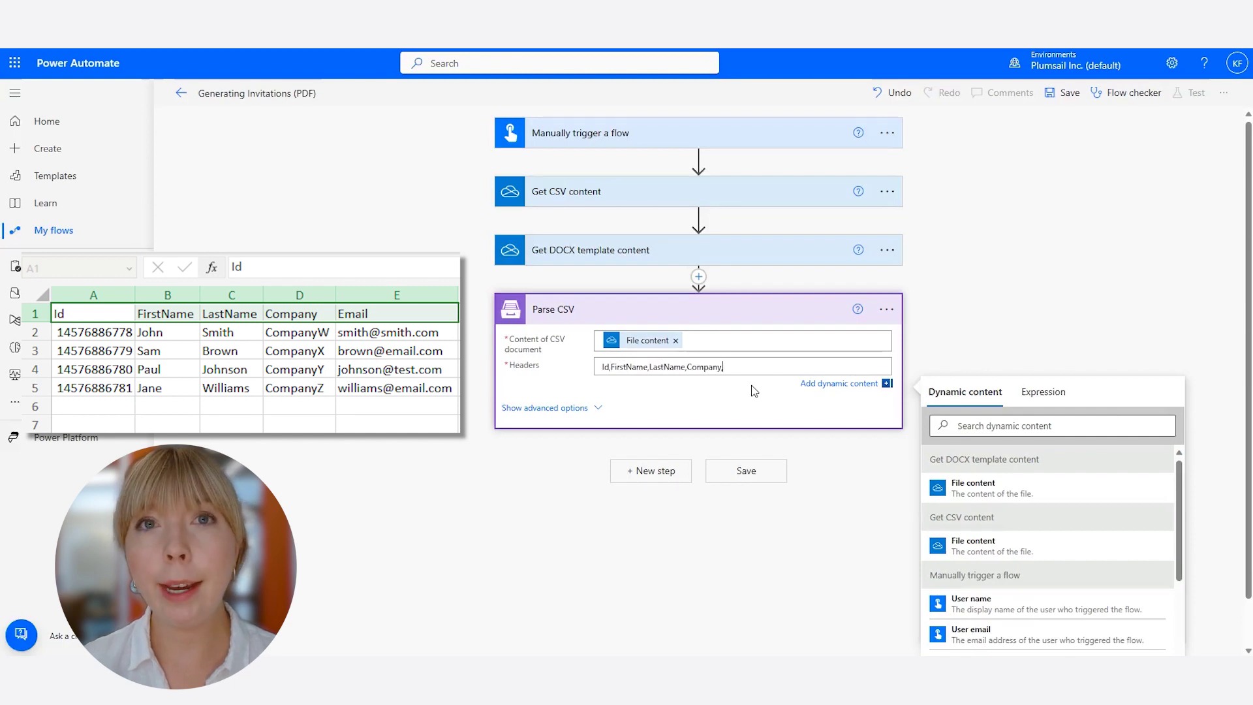
click(676, 470)
Step: Add Plumsail Create DOCX document from template using Get DOCX template content's file content
text(plumsail)
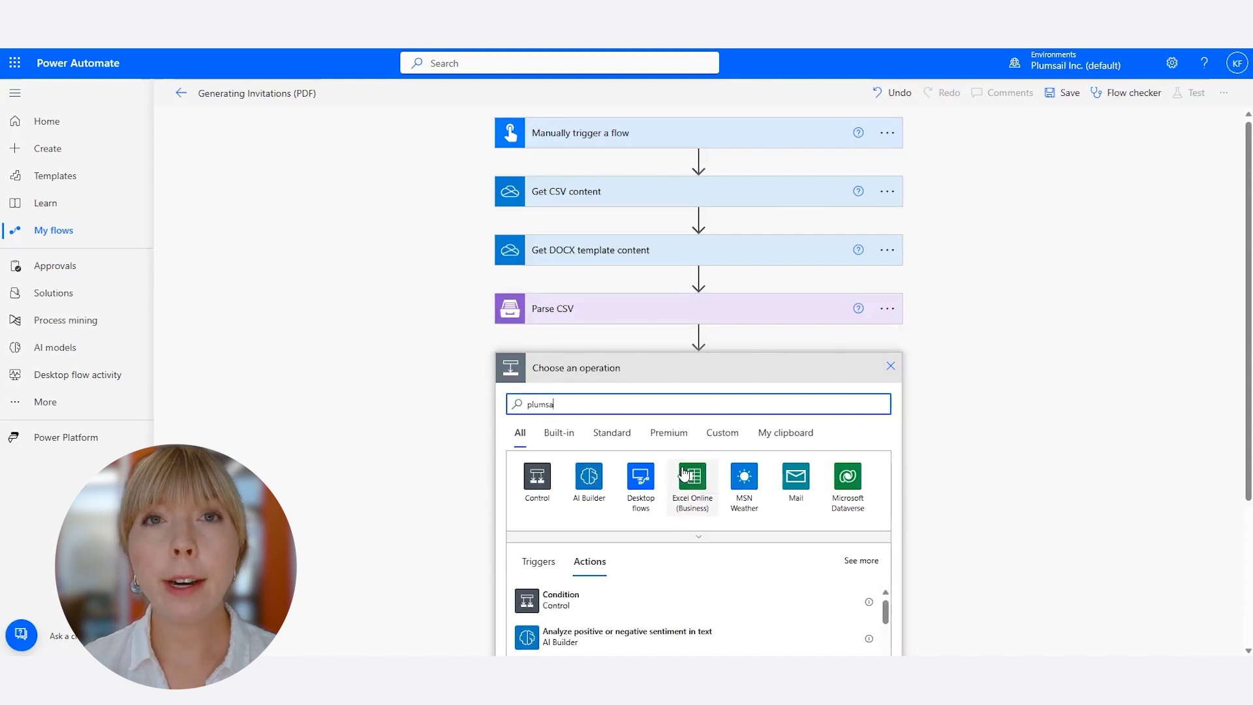
click(596, 512)
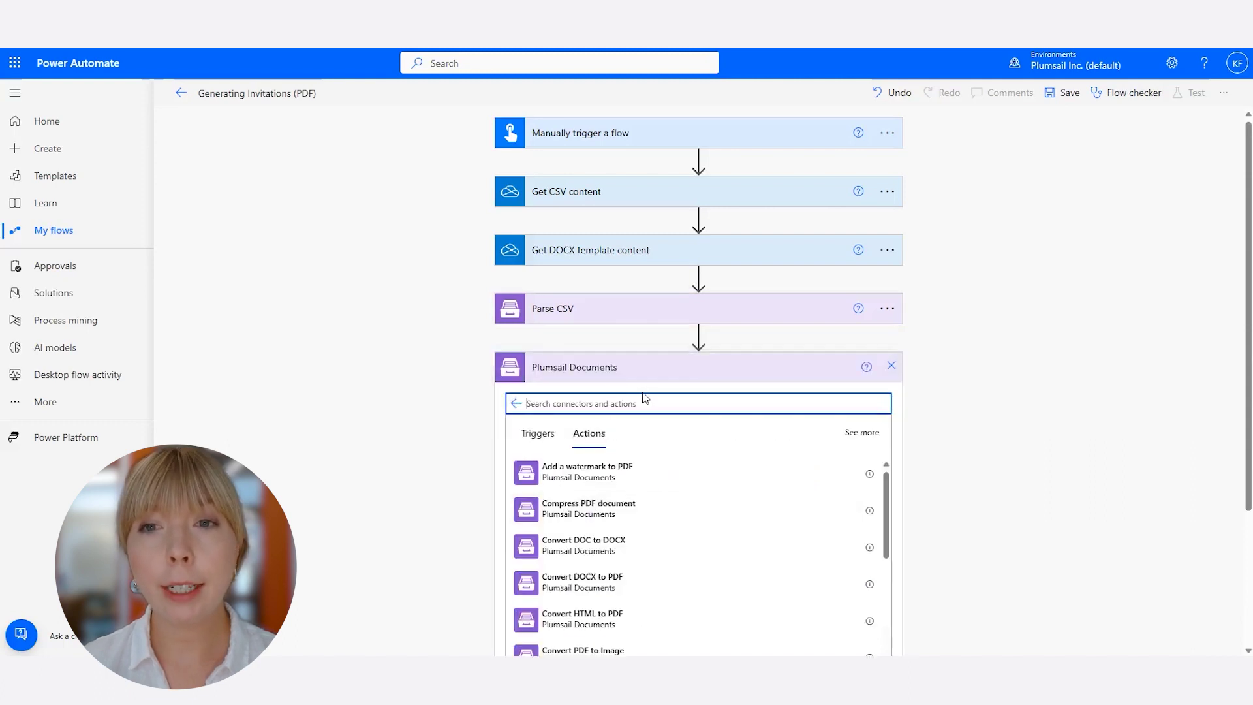
text(Create DOCX)
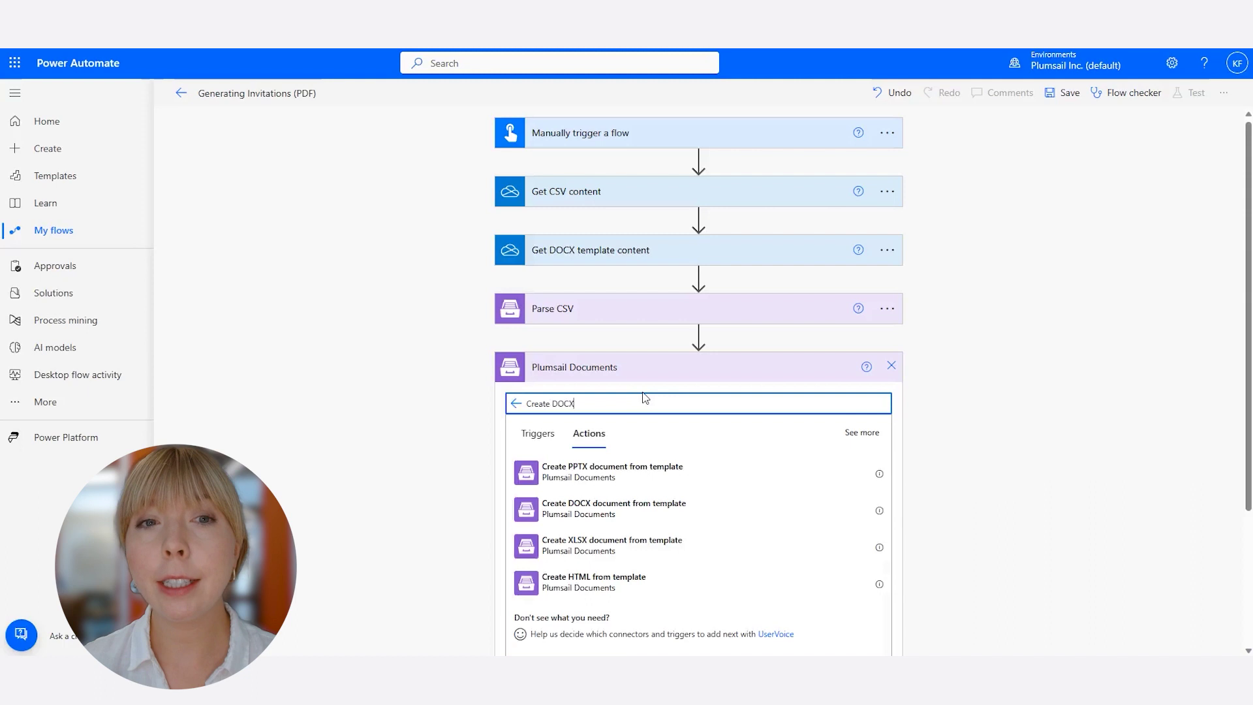
click(677, 474)
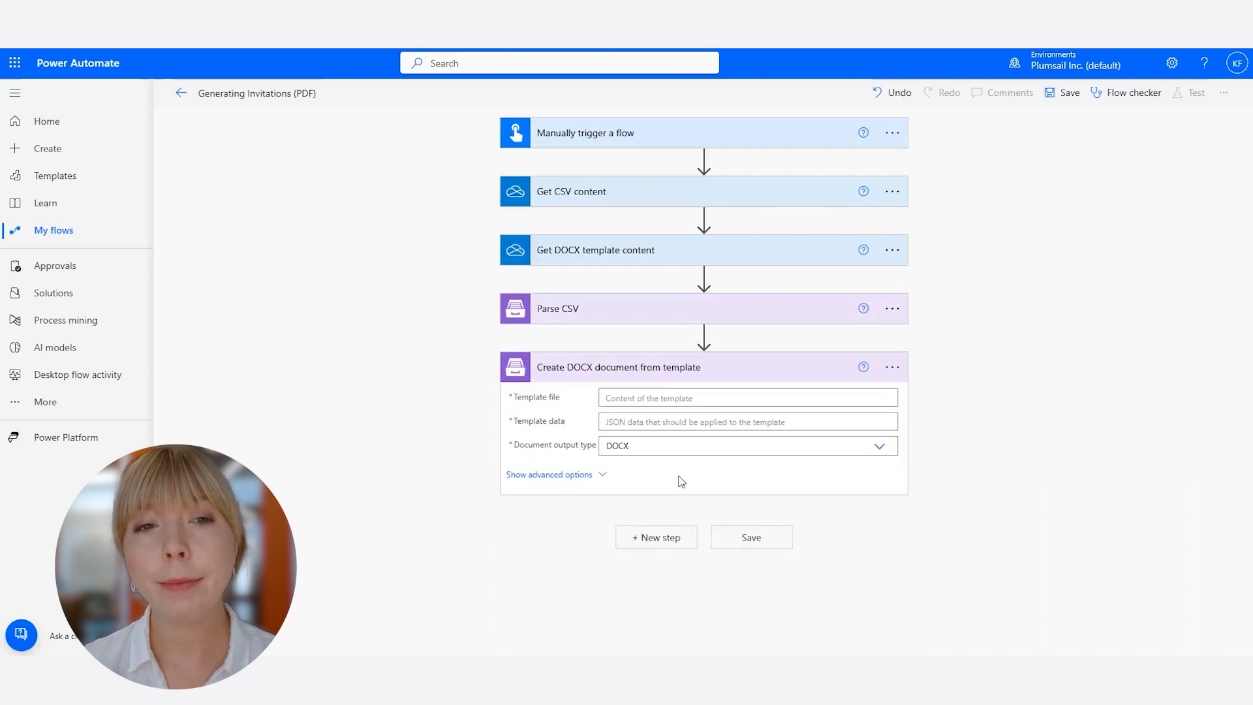
click(645, 400)
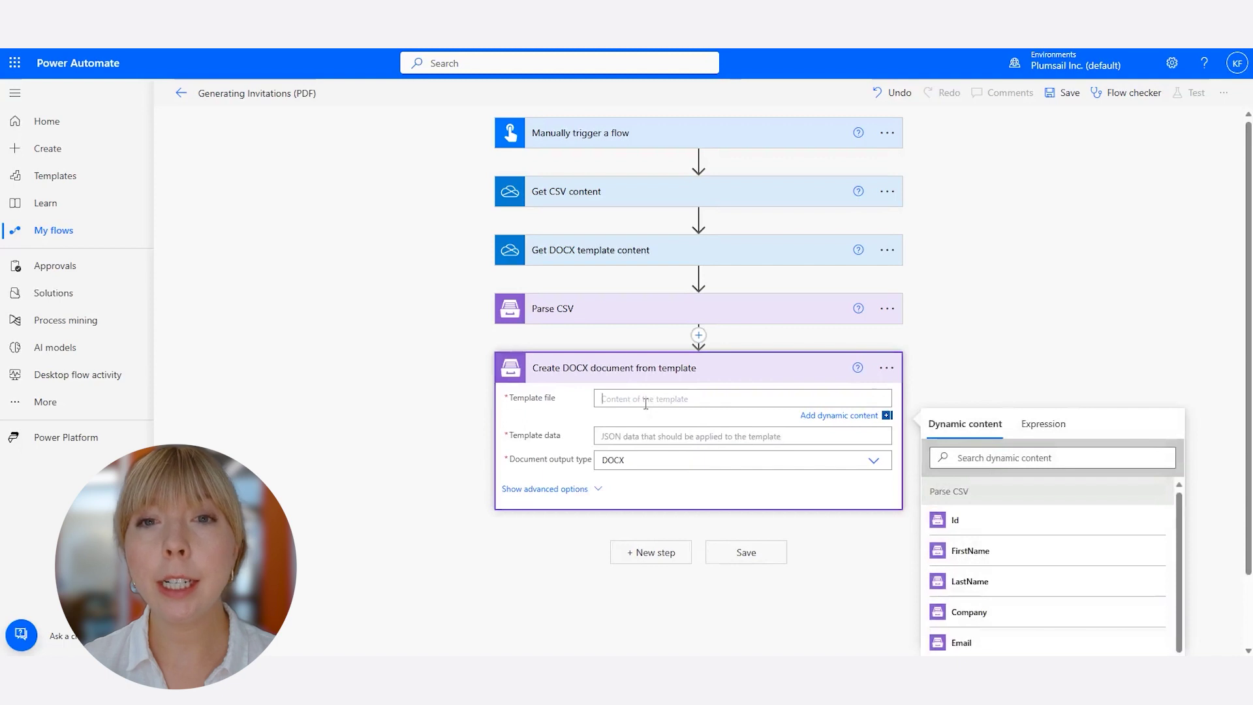
scroll(1013, 515, down, 3)
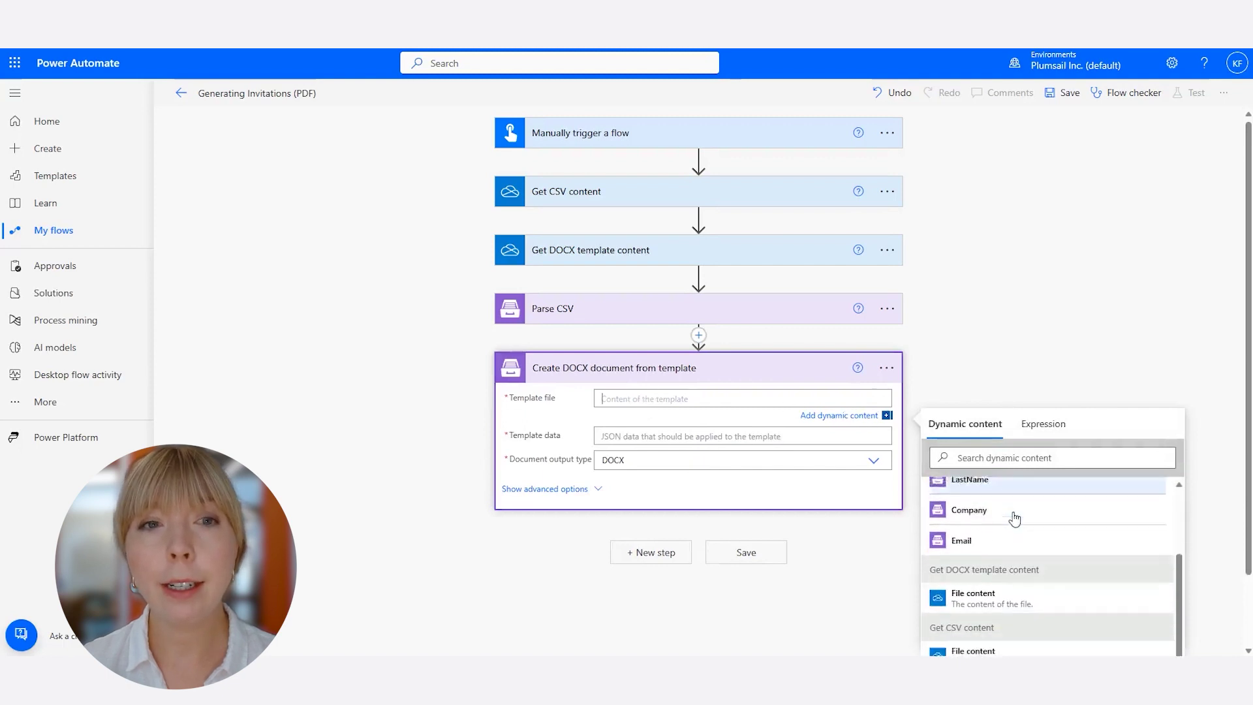
scroll(1013, 517, down, 1)
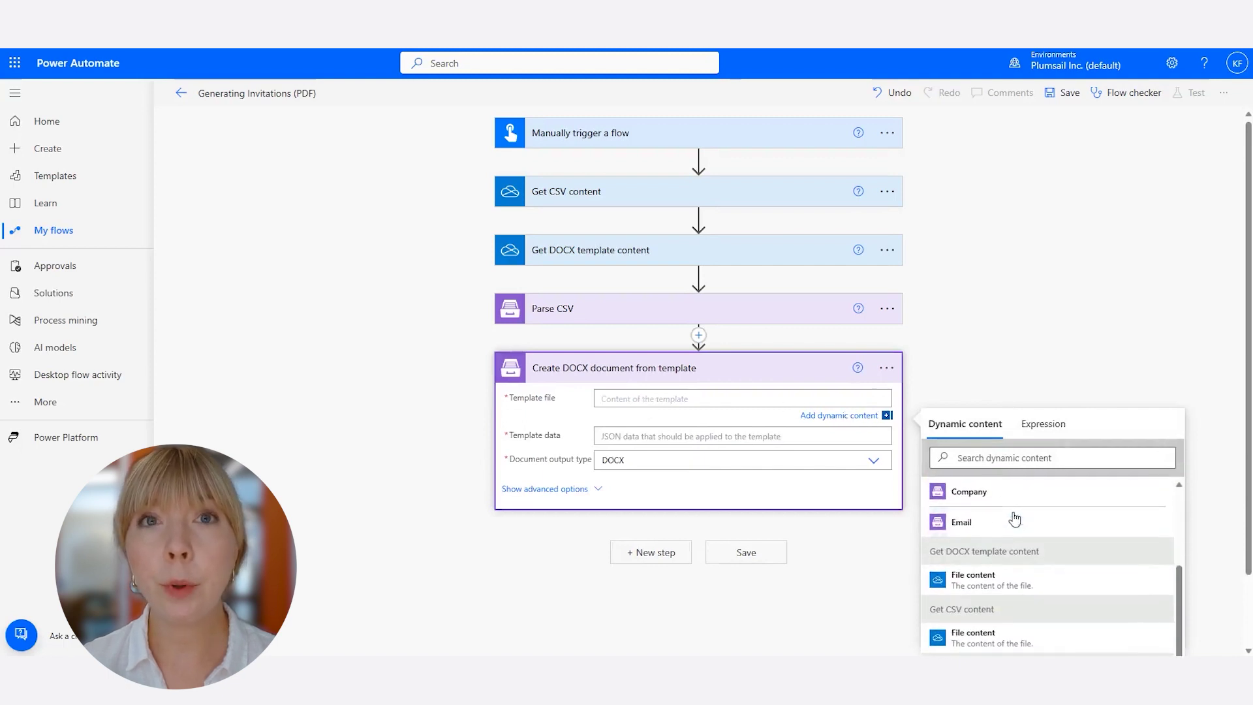
click(1026, 580)
Step: Start the template data JSON with "firstname" mapped to FirstName, wrapping it in Apply to each
click(690, 439)
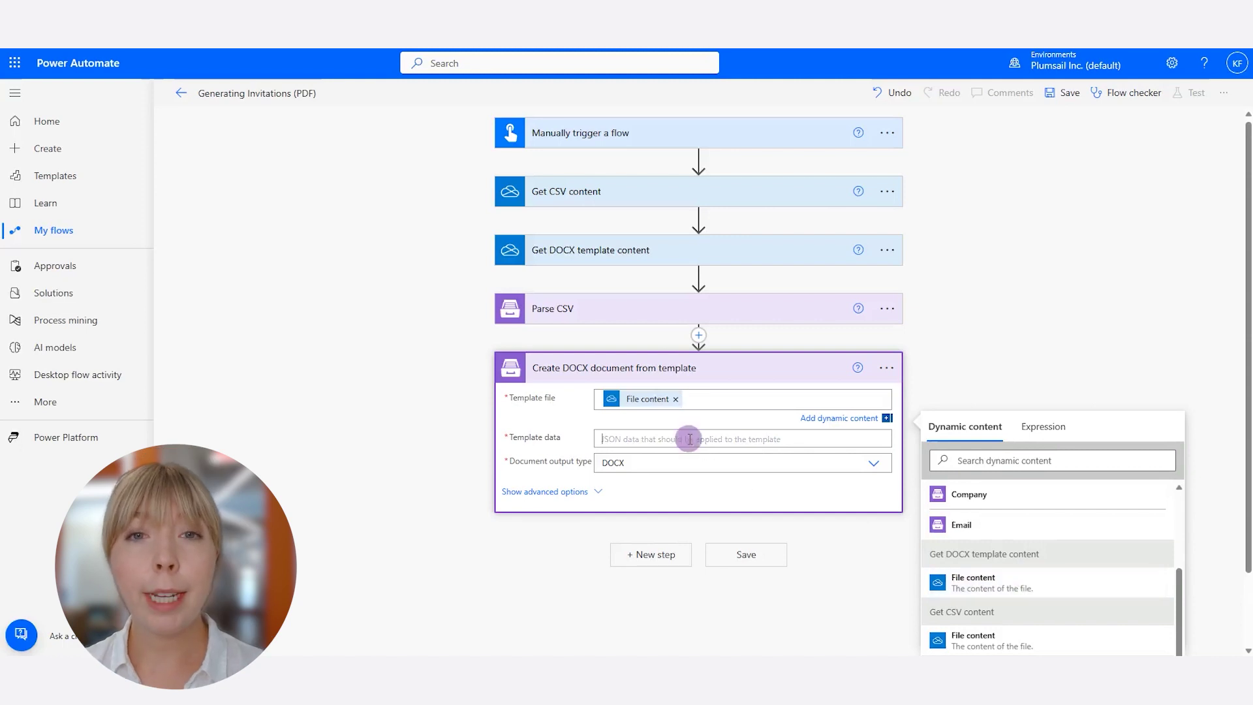
text({)
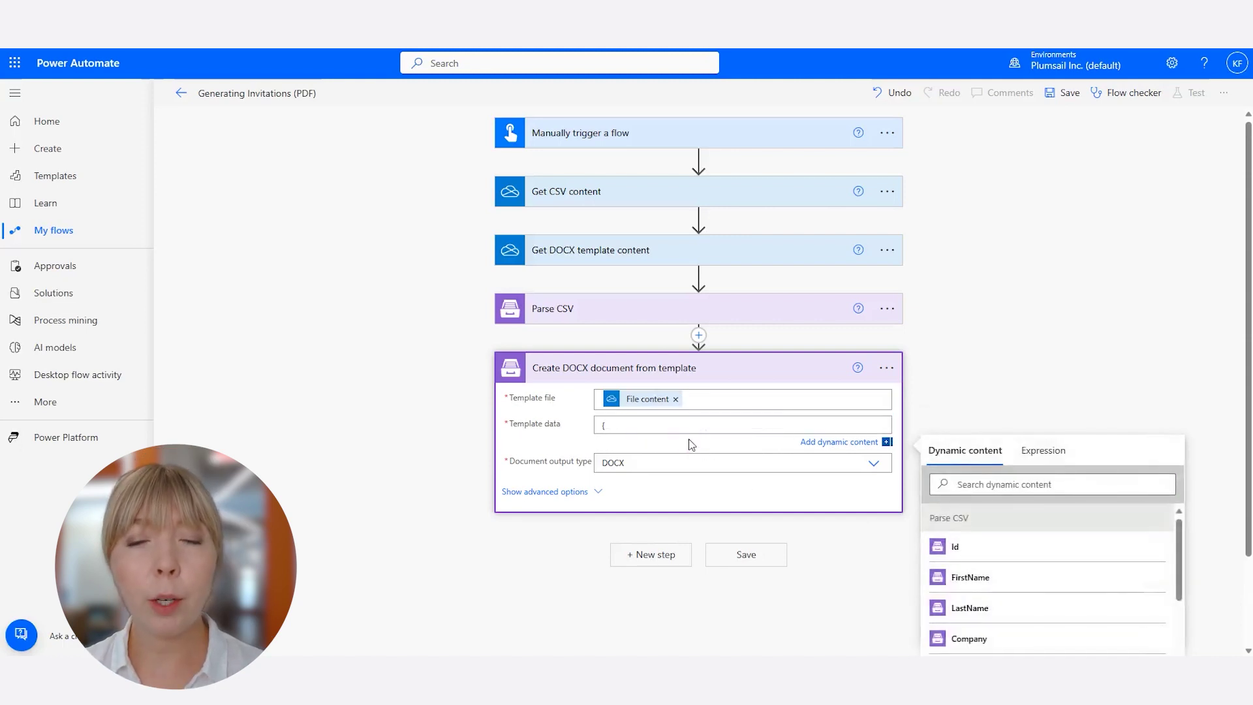
key(Return)
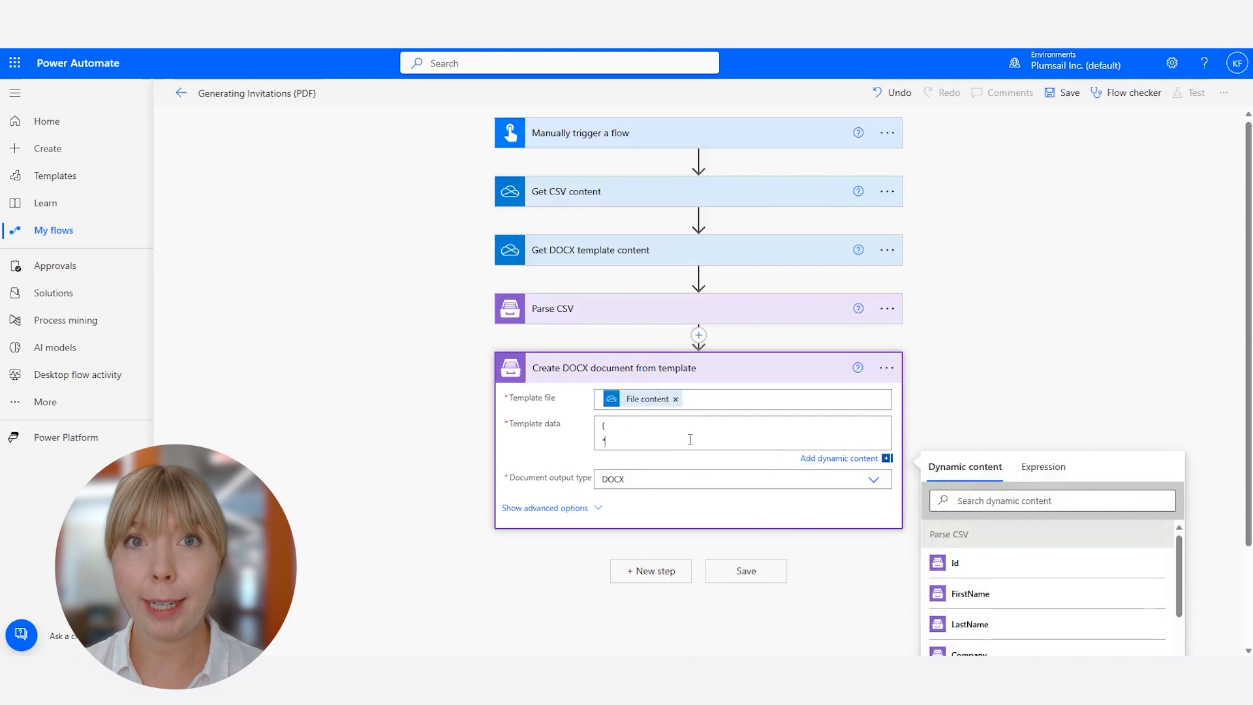
text("first)
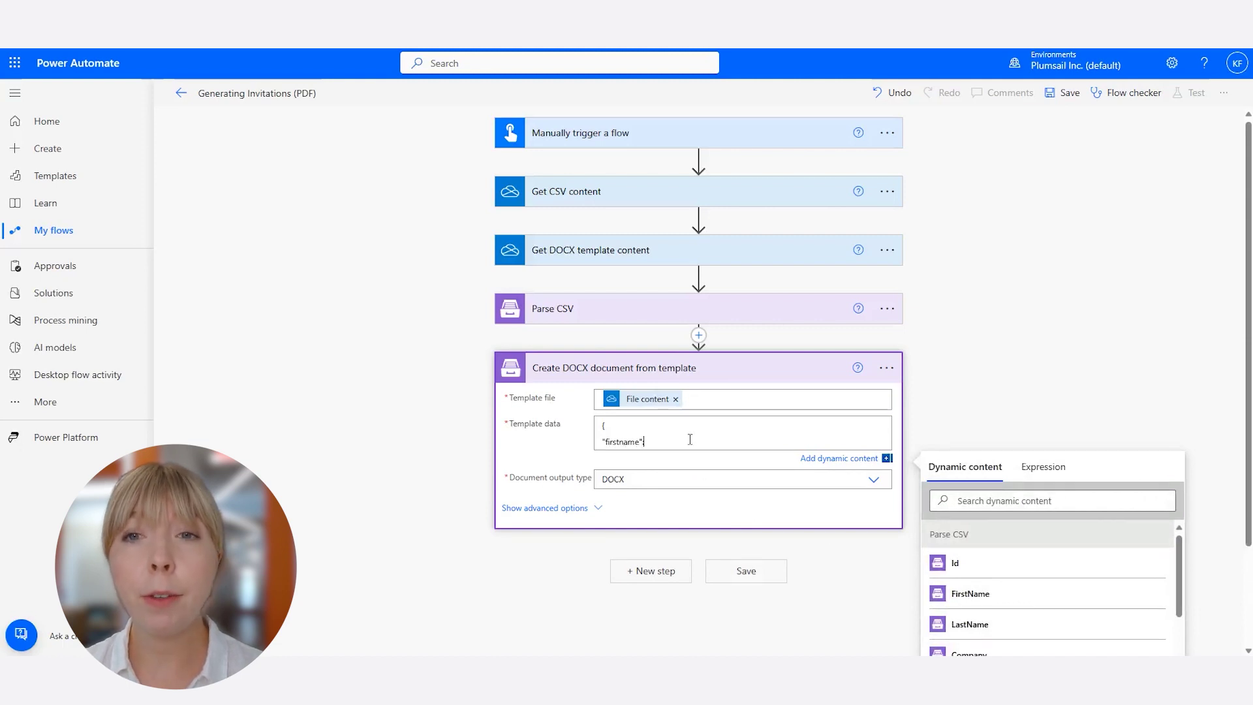
text(name":)
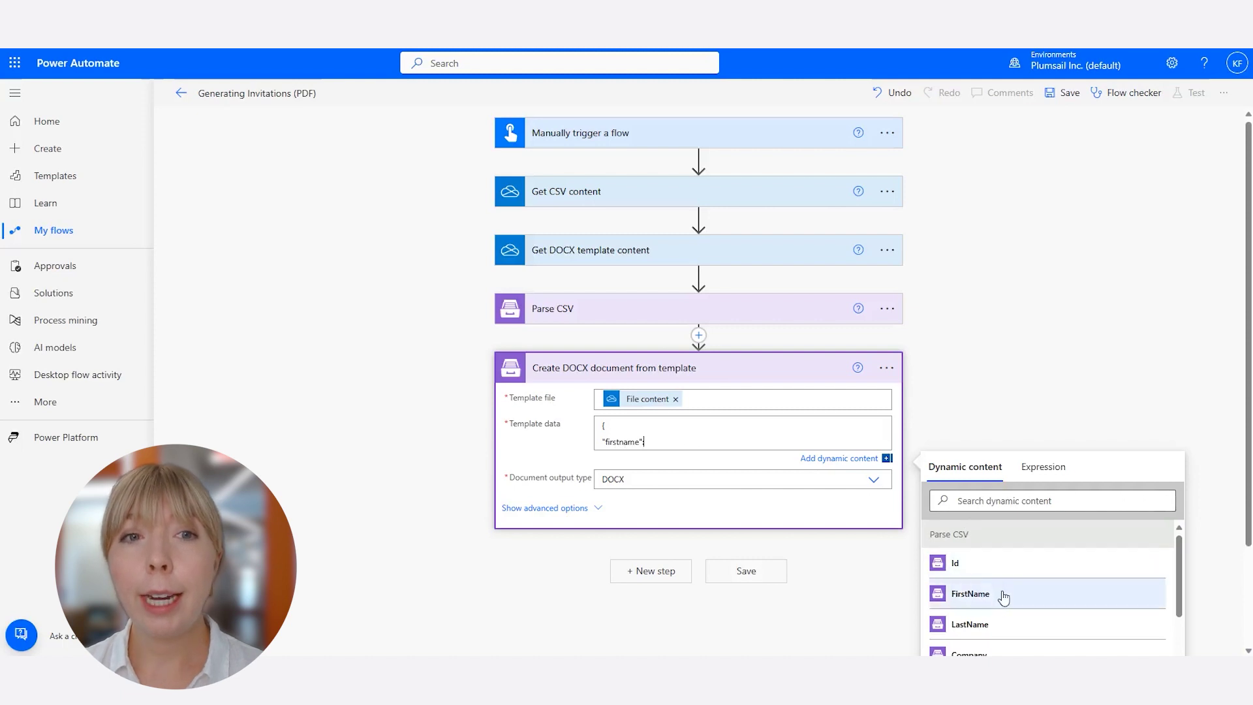
click(1001, 589)
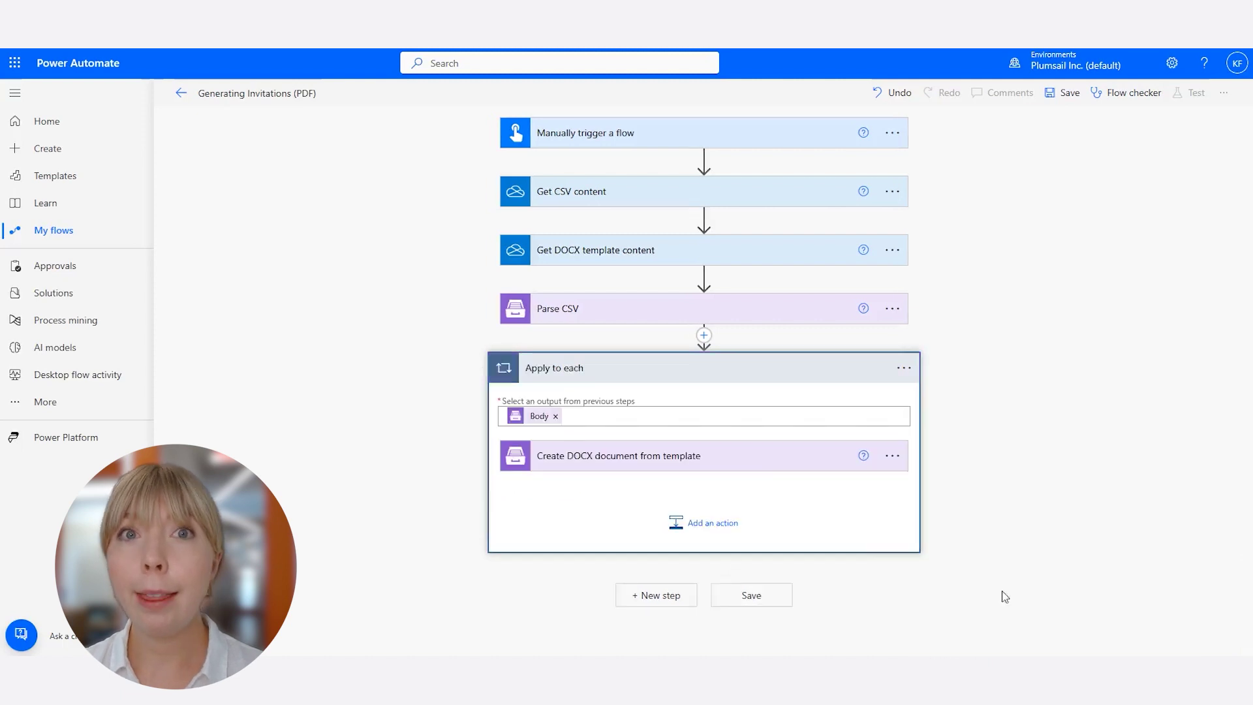
Step: Extend the Create DOCX template data with a "lastname" entry mapped to the LastName column, then close the brace
click(749, 456)
click(753, 526)
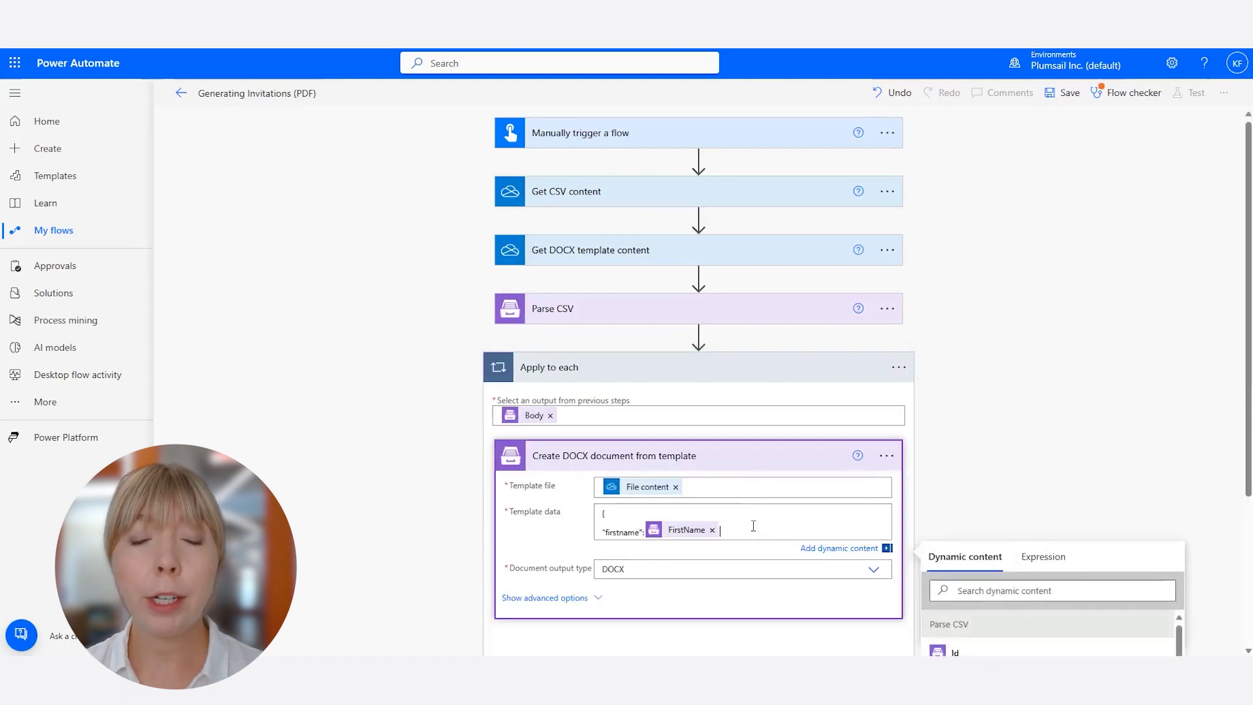
text(,)
key(Return)
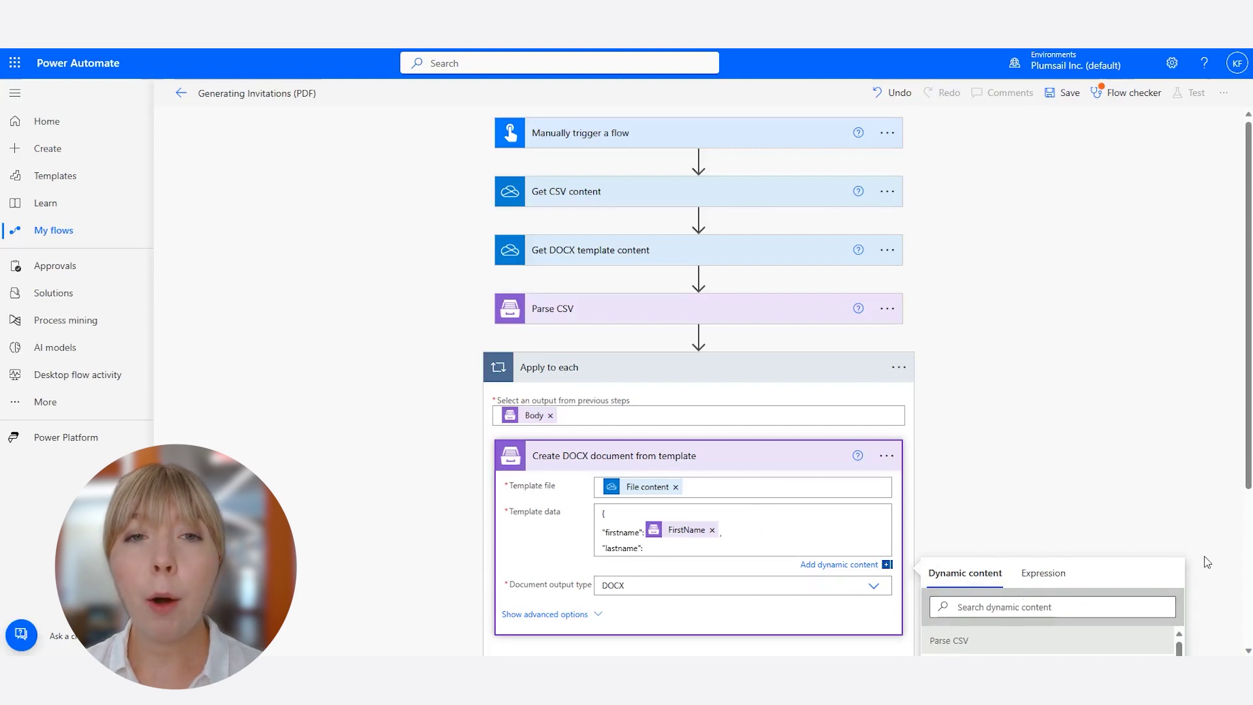
scroll(1205, 556, down, 3)
click(1065, 572)
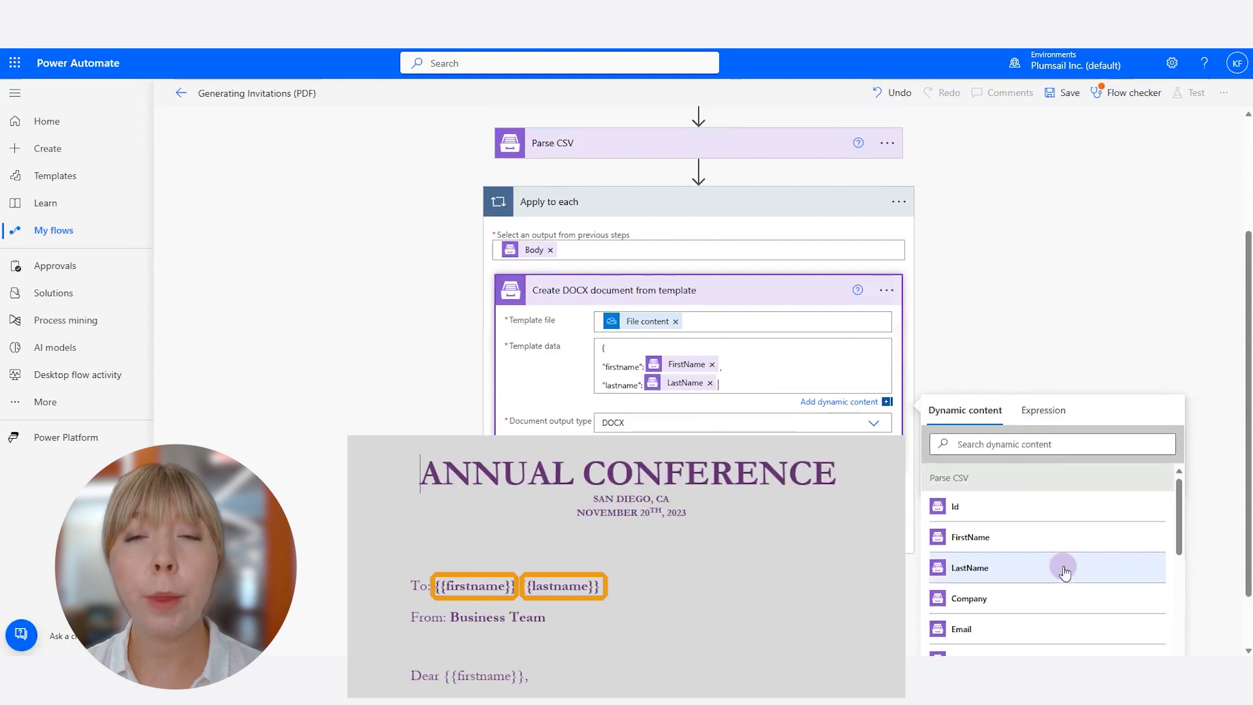
click(752, 382)
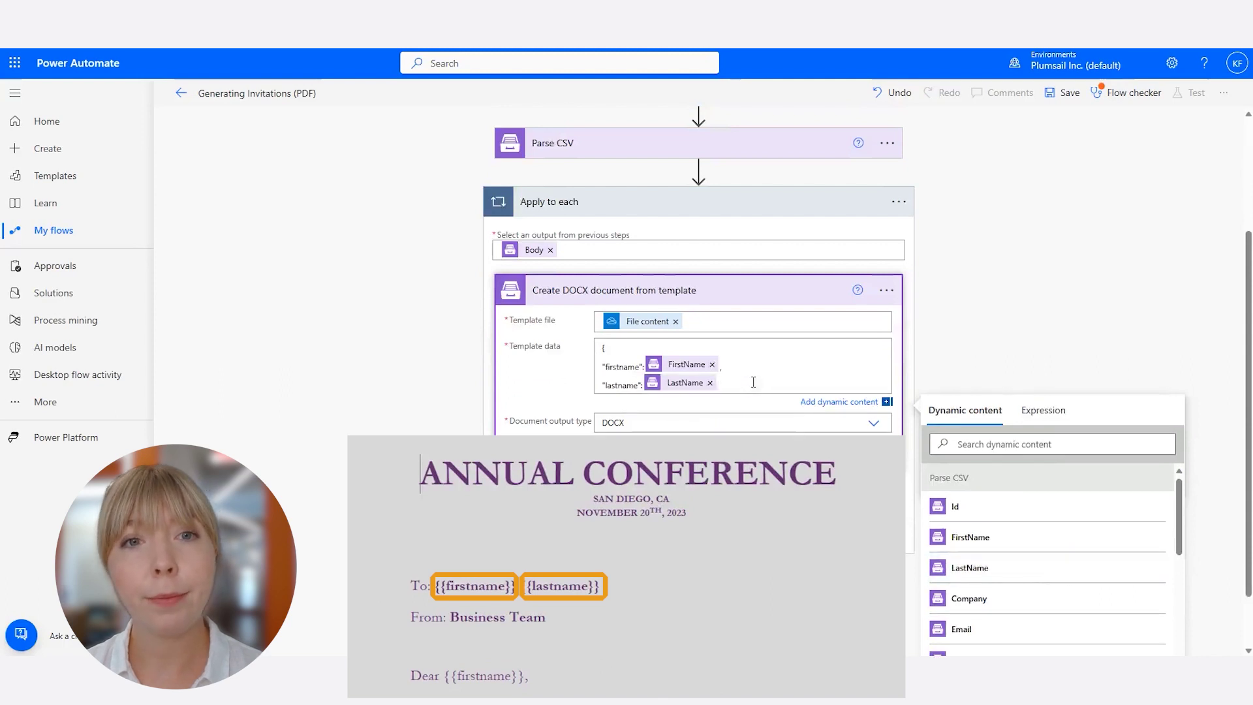
key(Return)
text(})
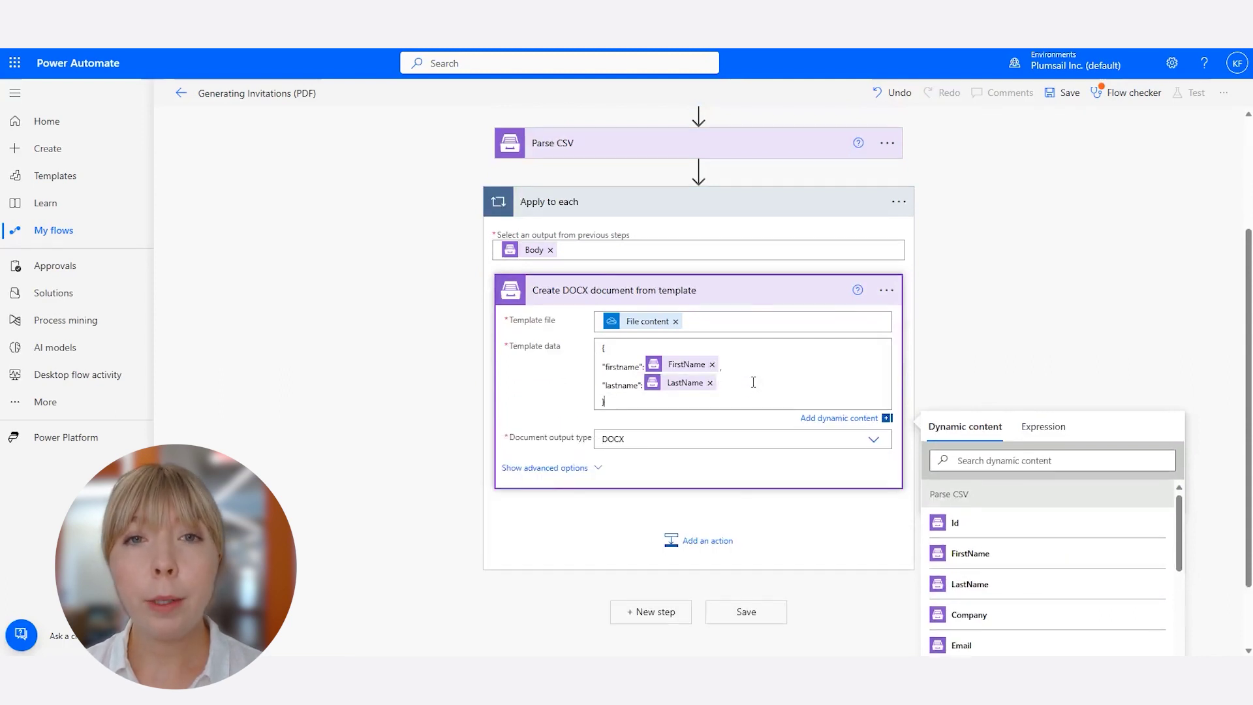
Step: Set the document output type to PDF
click(748, 433)
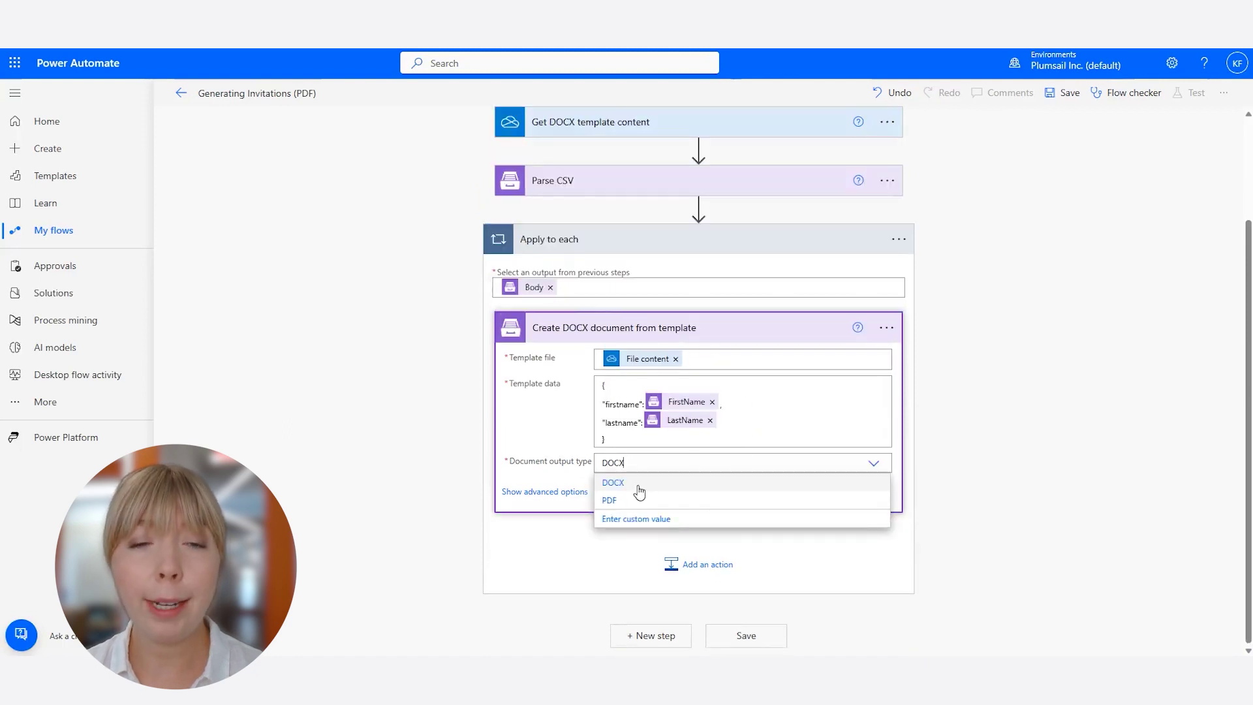
click(639, 500)
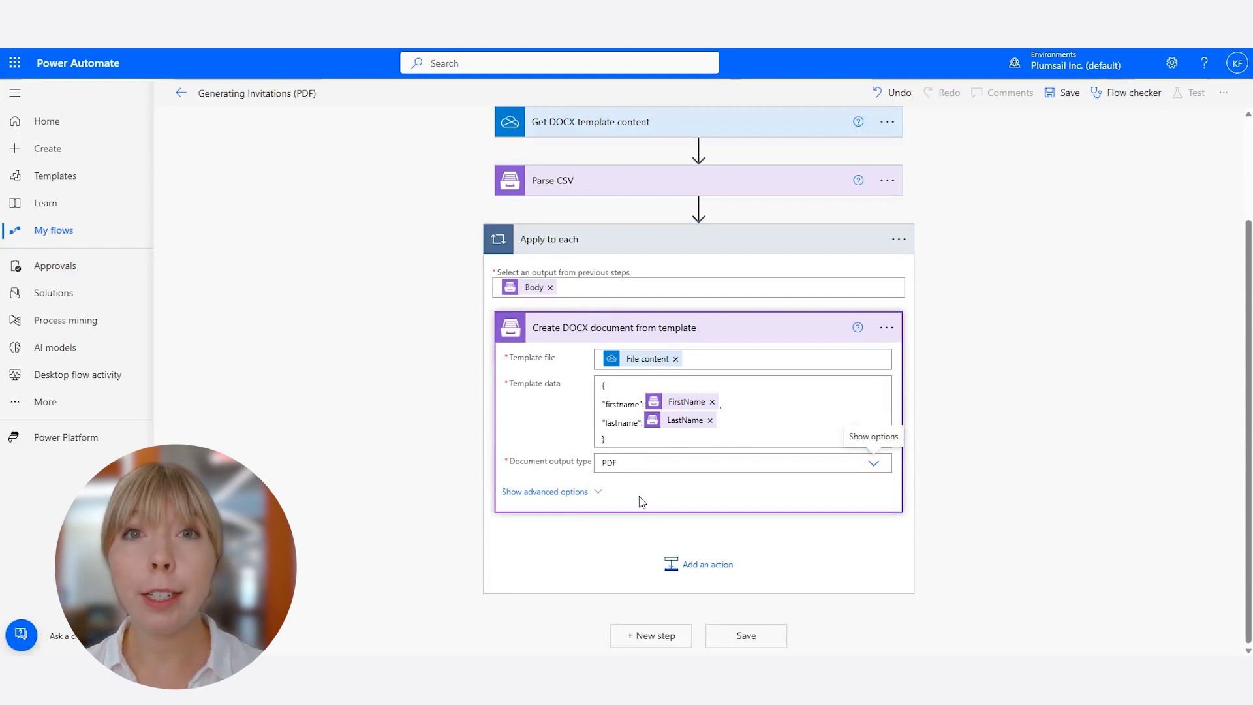
click(701, 564)
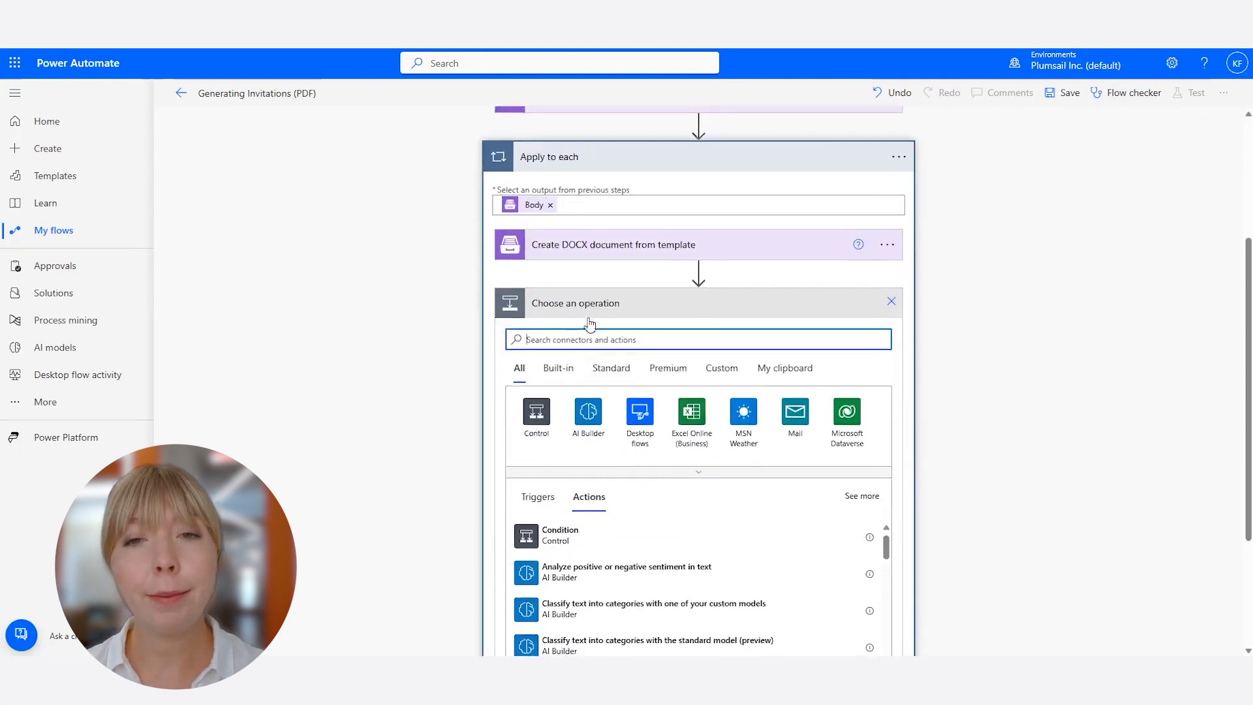
Step: Add a OneDrive for Business Create file action saving to /Invitations/Invitations-PDF
text(onedrive)
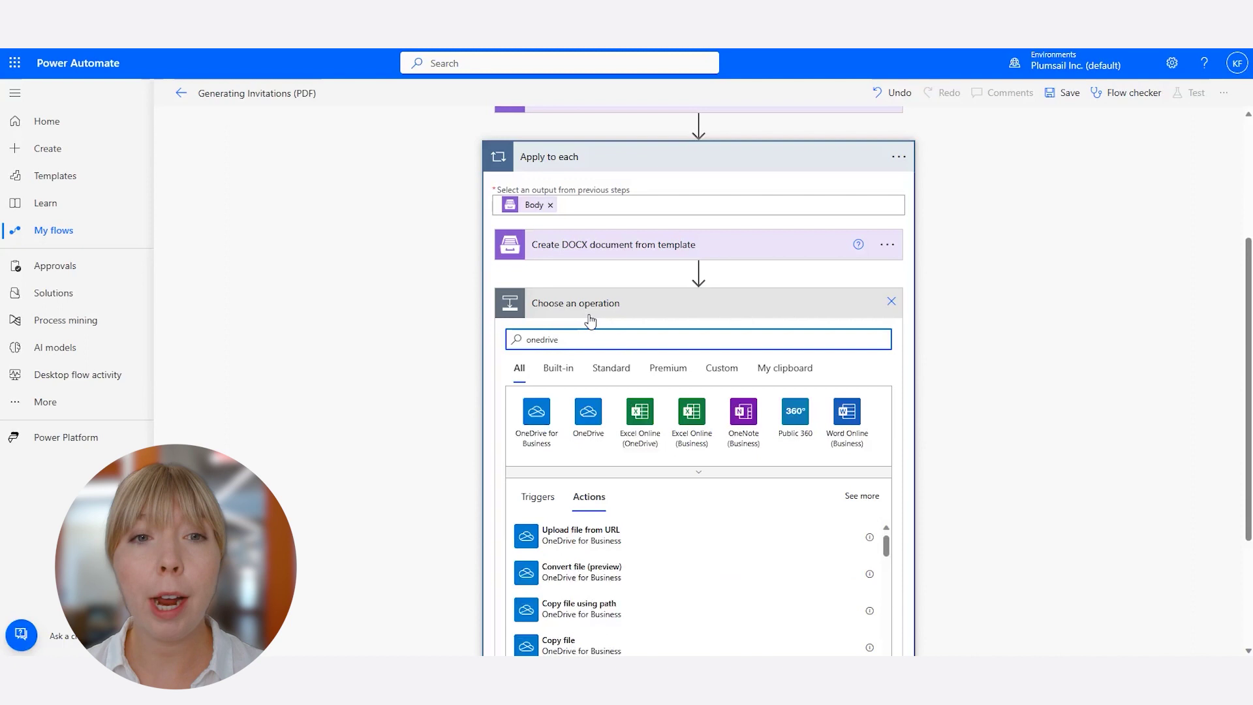
click(535, 414)
click(641, 412)
click(879, 445)
click(1086, 480)
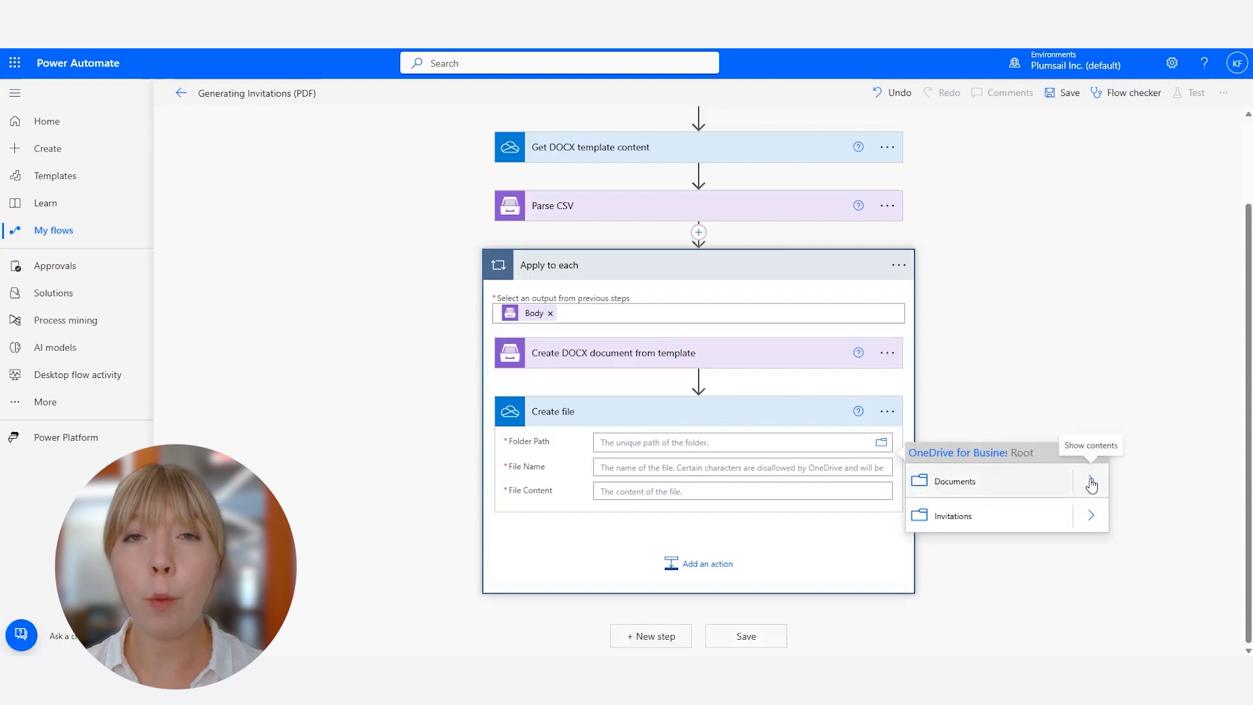
click(1091, 520)
click(1050, 478)
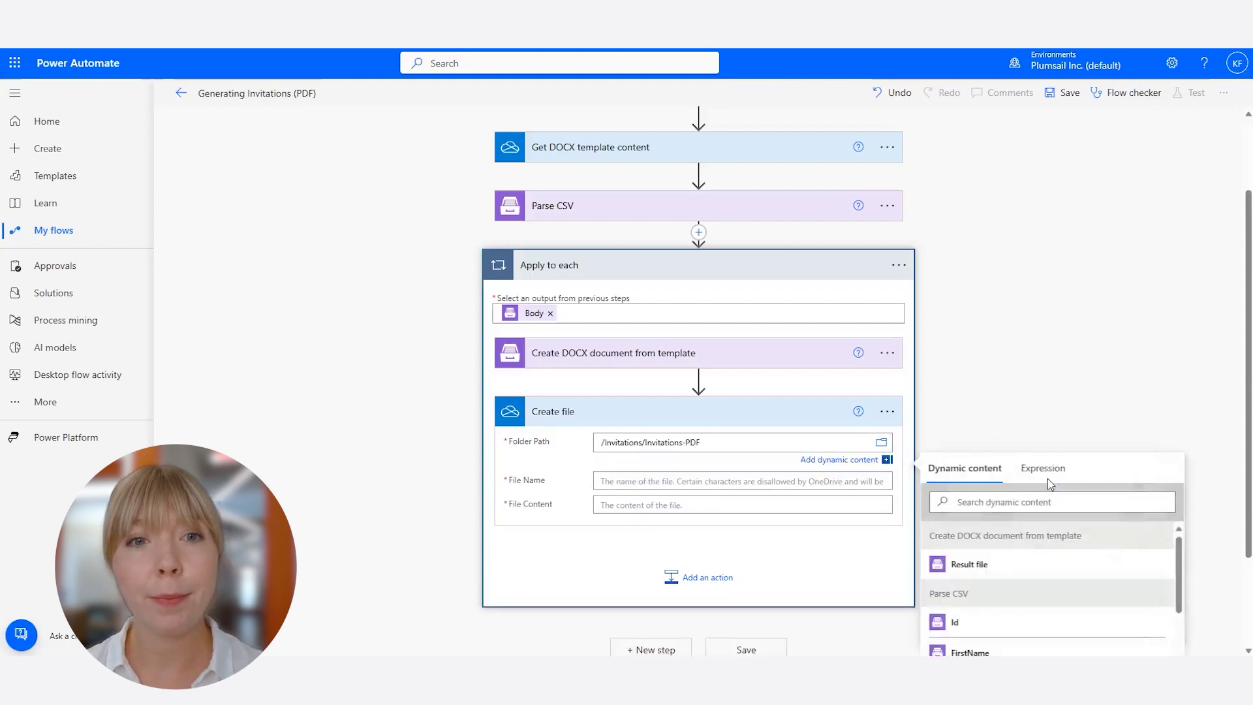
Step: Name the file Company.pdf, use Result file as its content, and save the flow
click(702, 480)
scroll(1063, 488, down, 5)
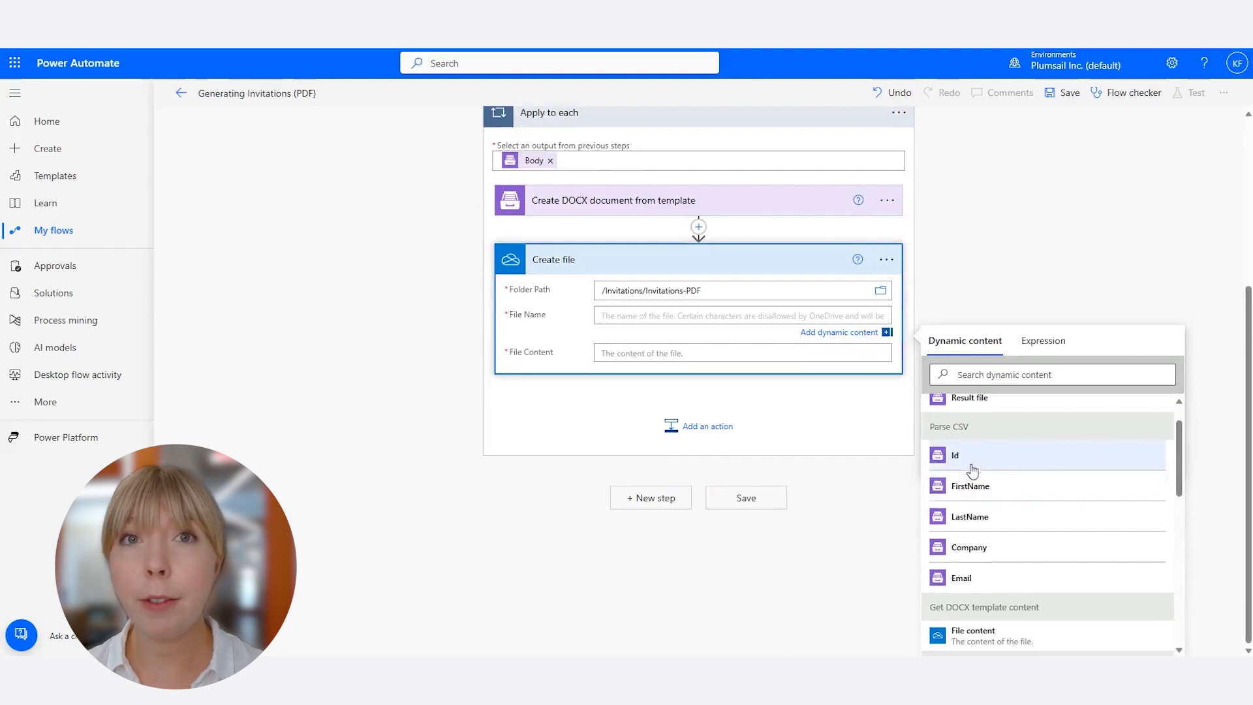
click(972, 547)
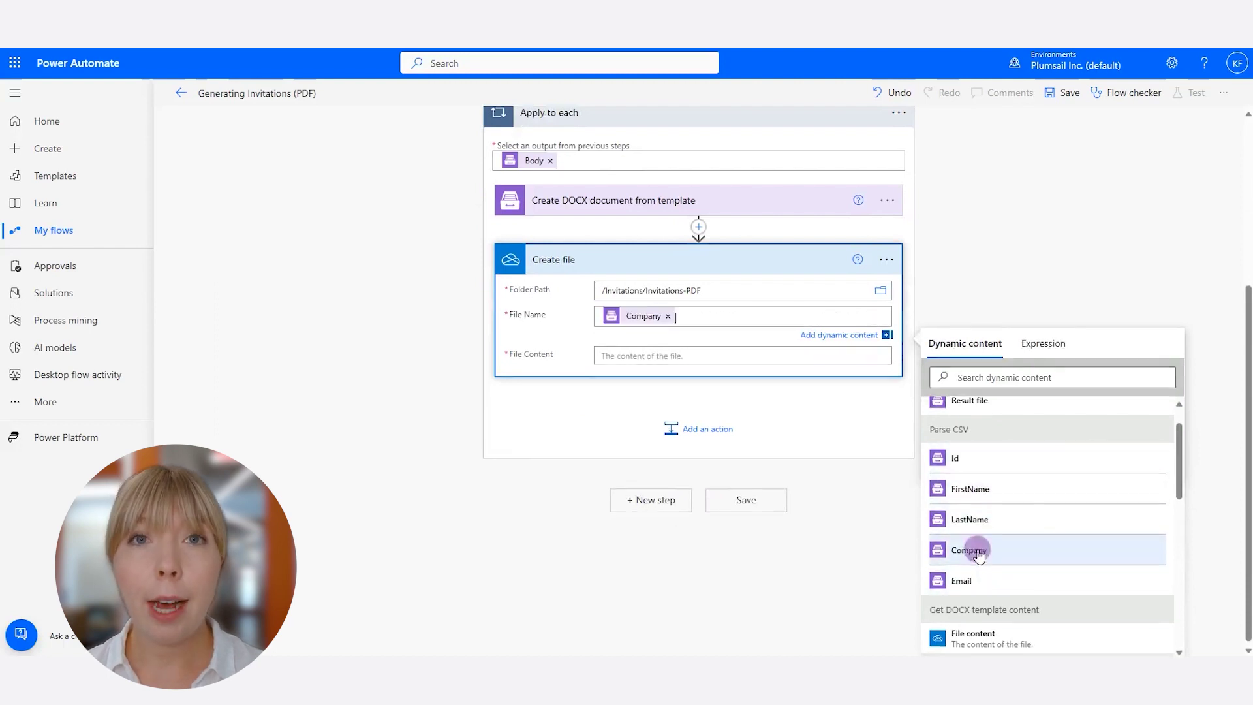
text(.)
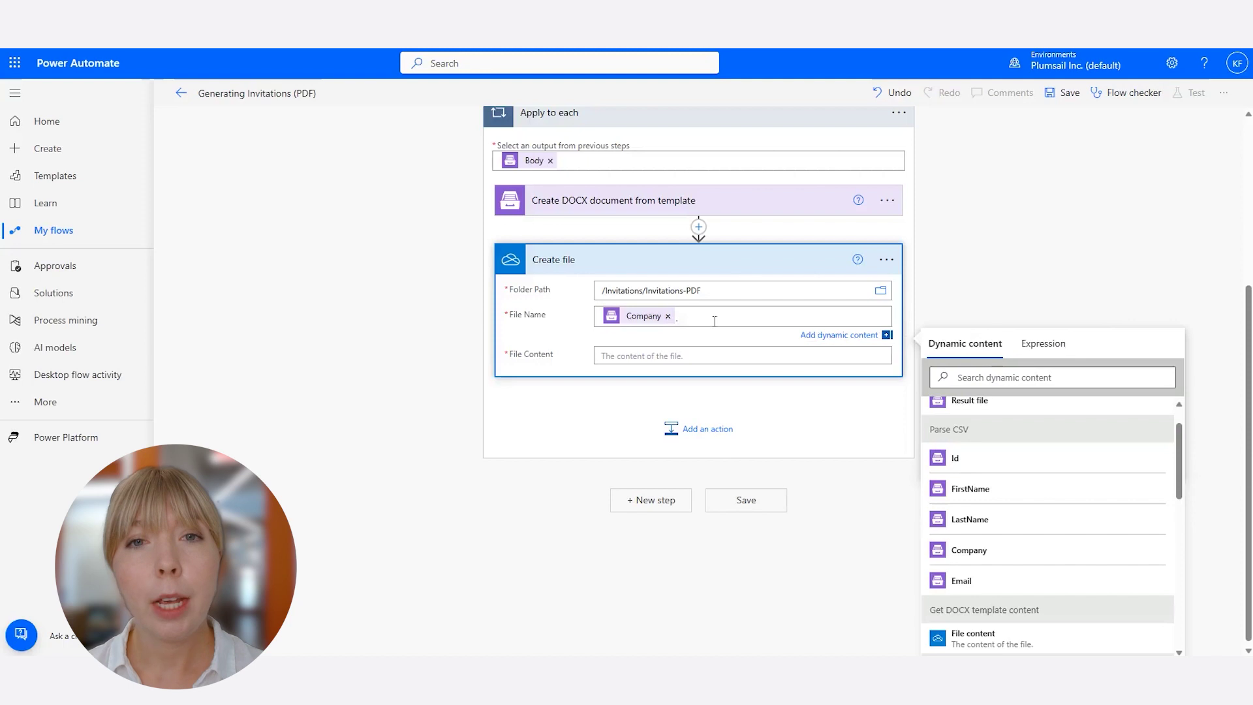
text(pdf)
click(643, 356)
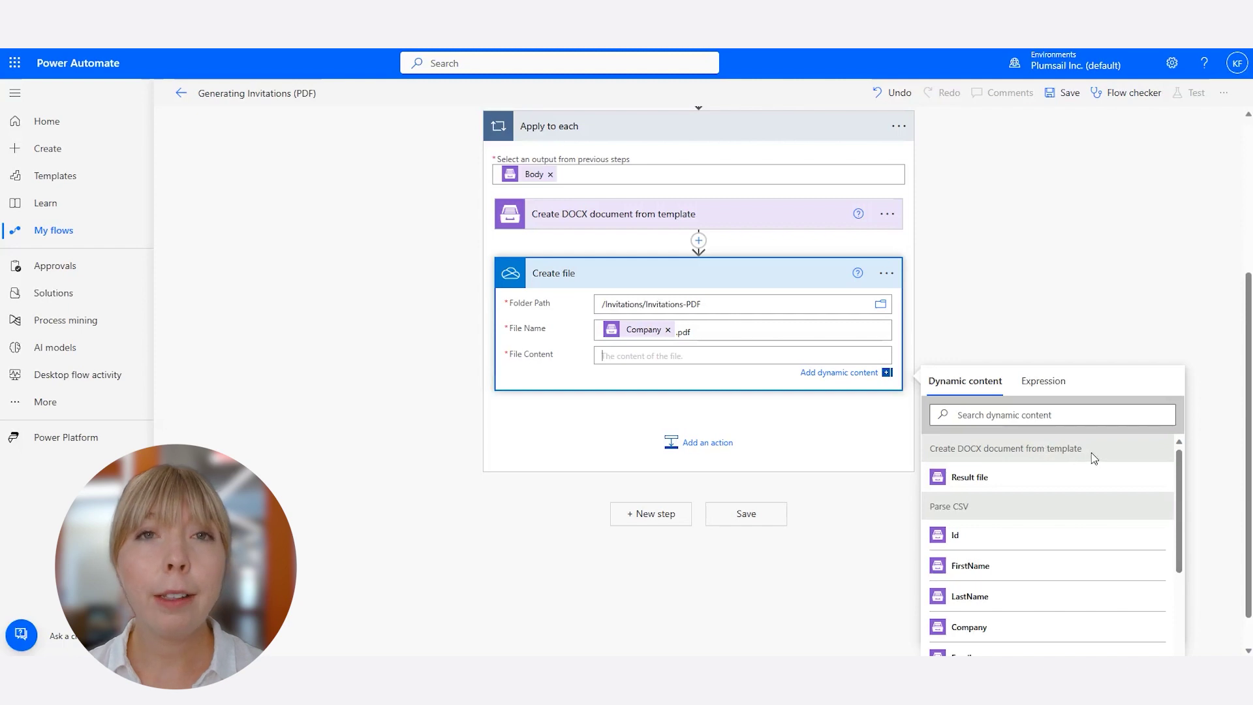
click(1088, 483)
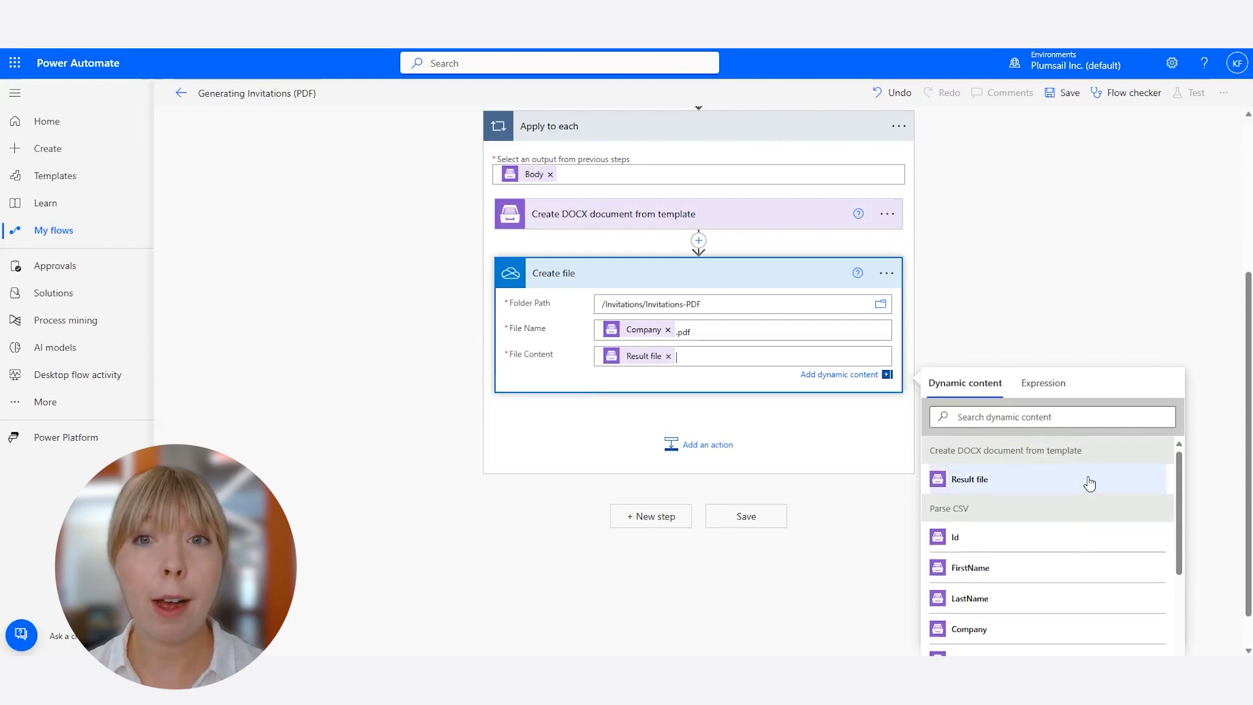
click(751, 519)
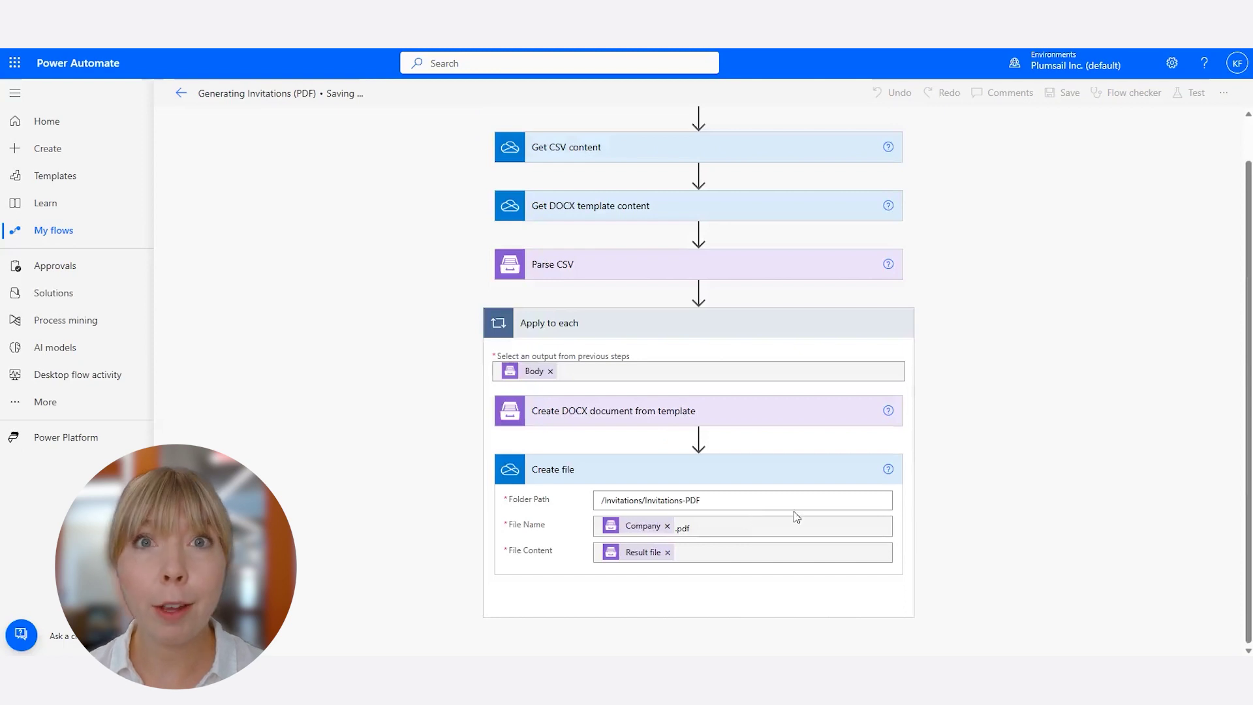
Step: Run the Generating Invitations (PDF) flow from My flows, confirming its connections
click(82, 240)
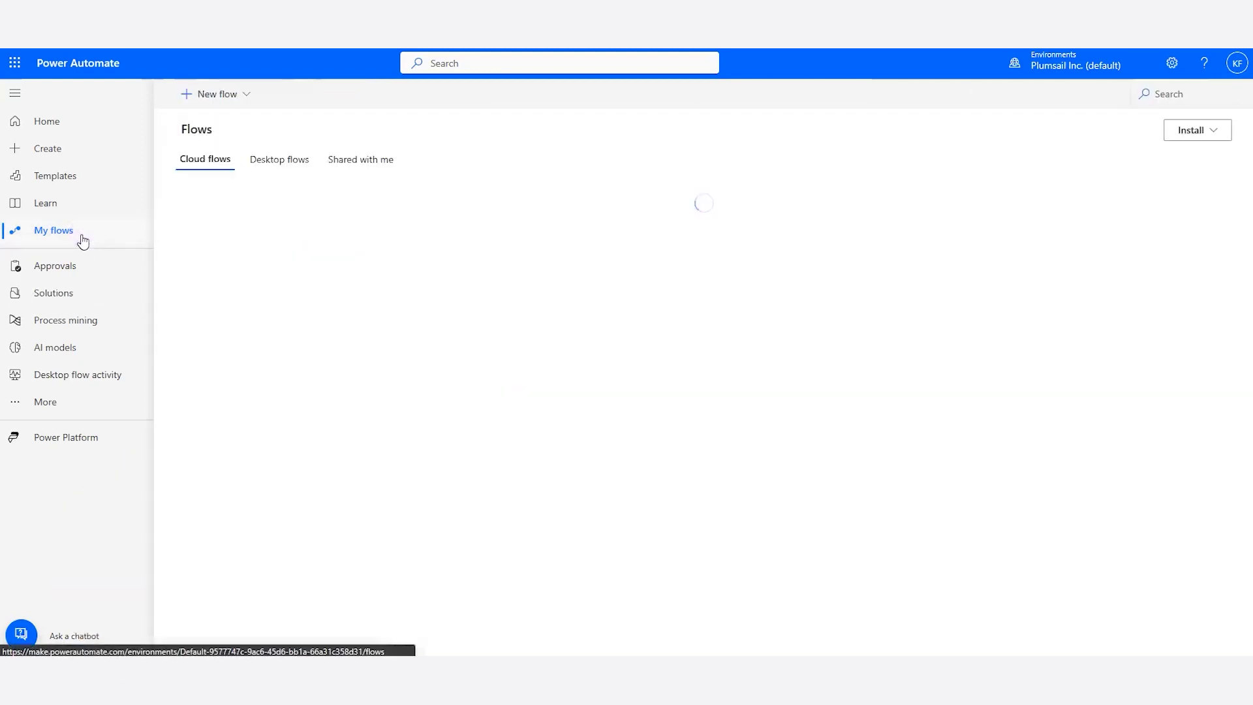
click(524, 250)
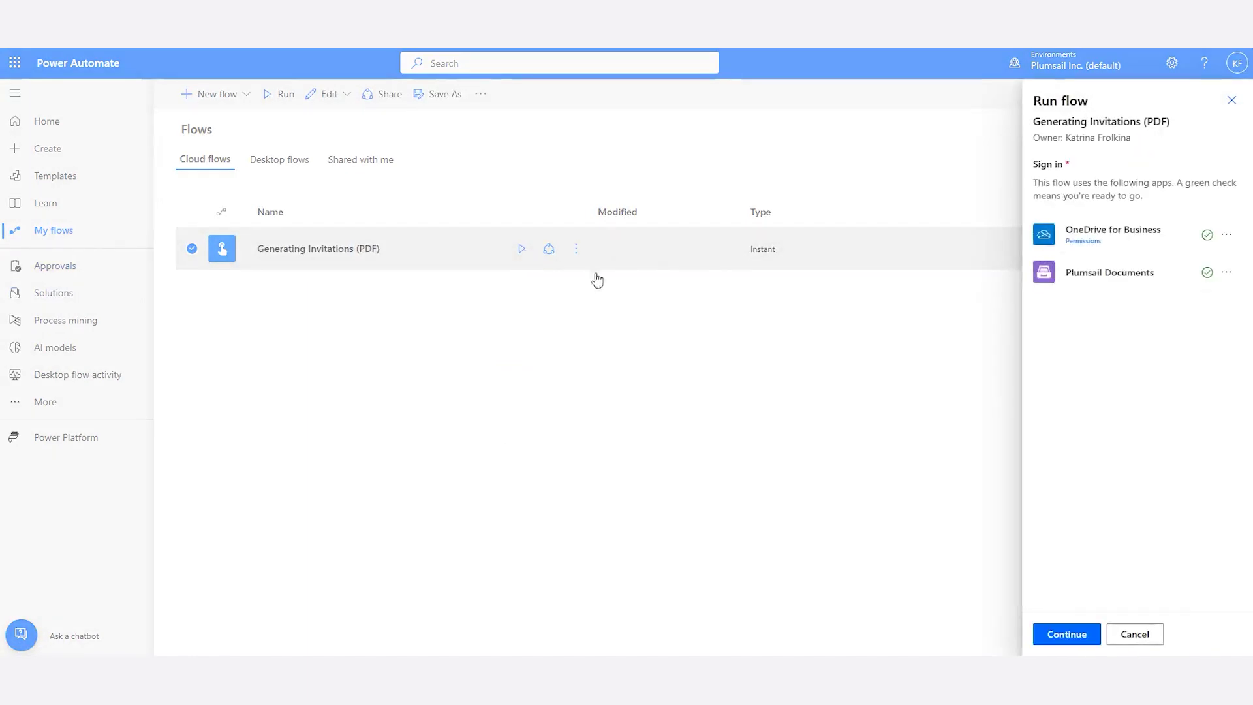
click(1069, 632)
click(1086, 637)
click(1080, 635)
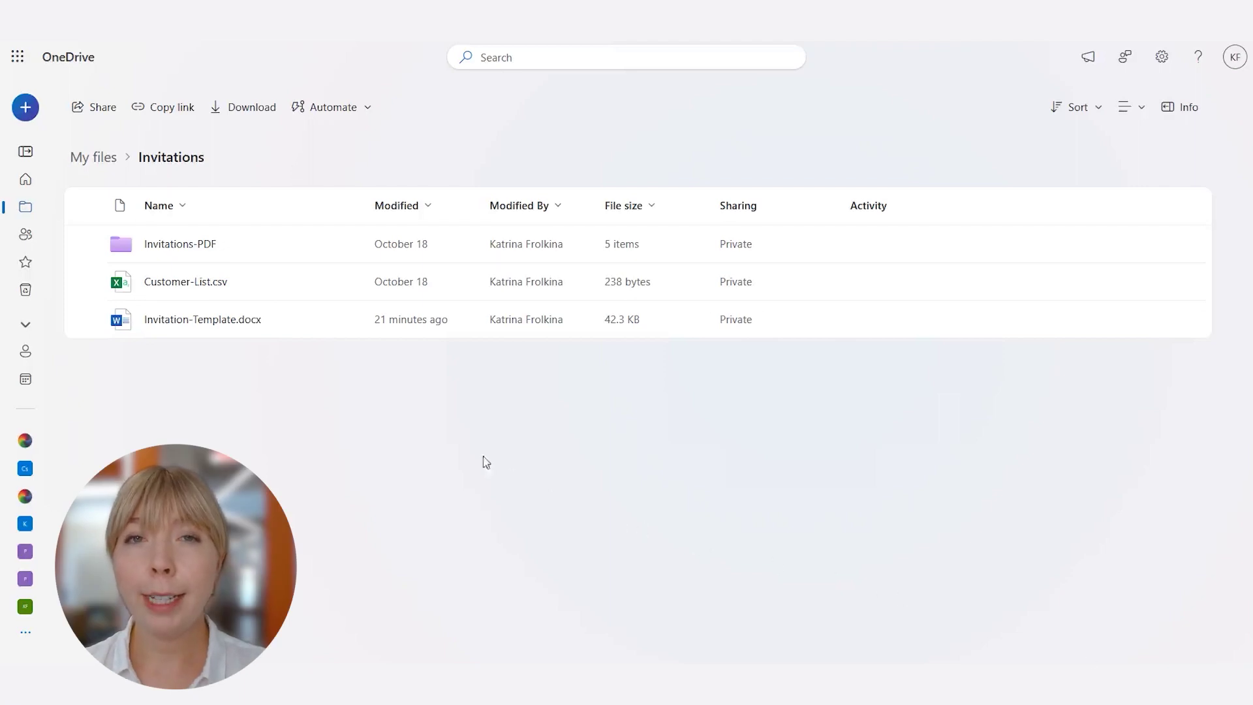
Step: Preview CompanyZ.pdf in the Invitations-PDF folder to check the generated invitation
click(203, 243)
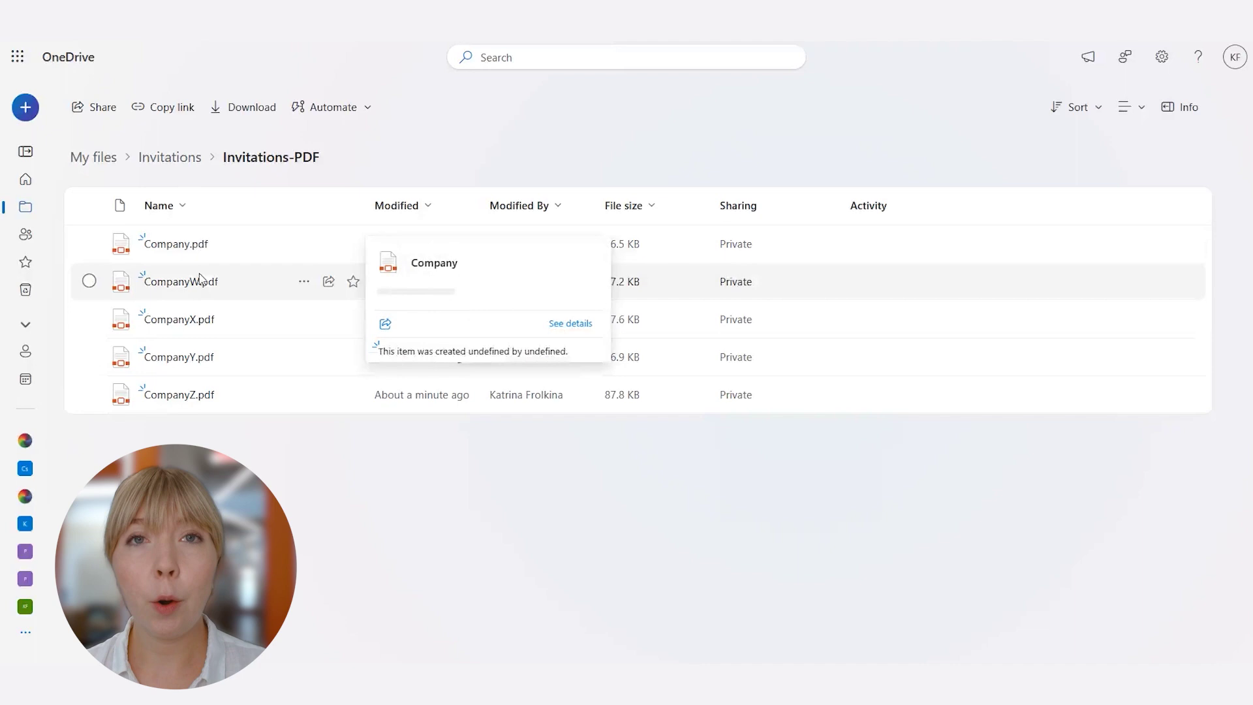
click(198, 397)
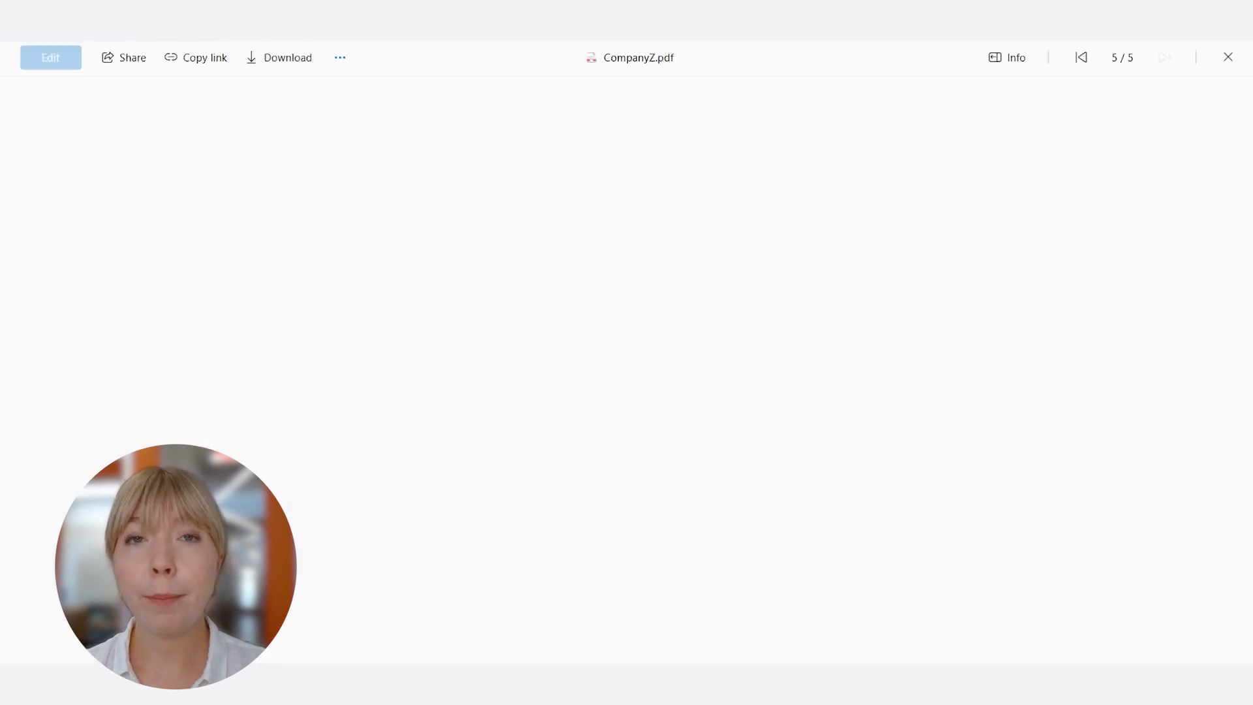